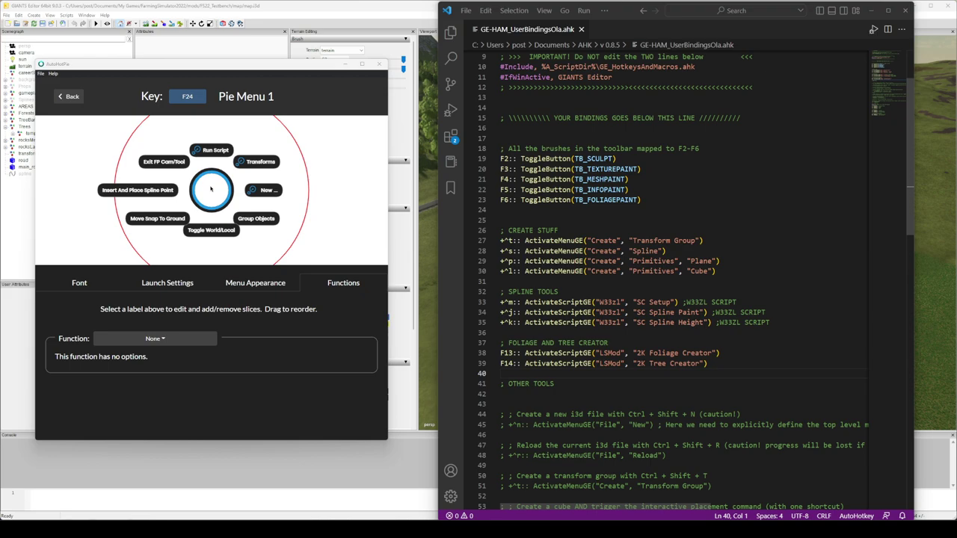
- Inspect the key assignments of the Move Snap To Ground and Toggle World/Local pie slices and the CREATE STUFF bindings in the script
left_click(155, 221)
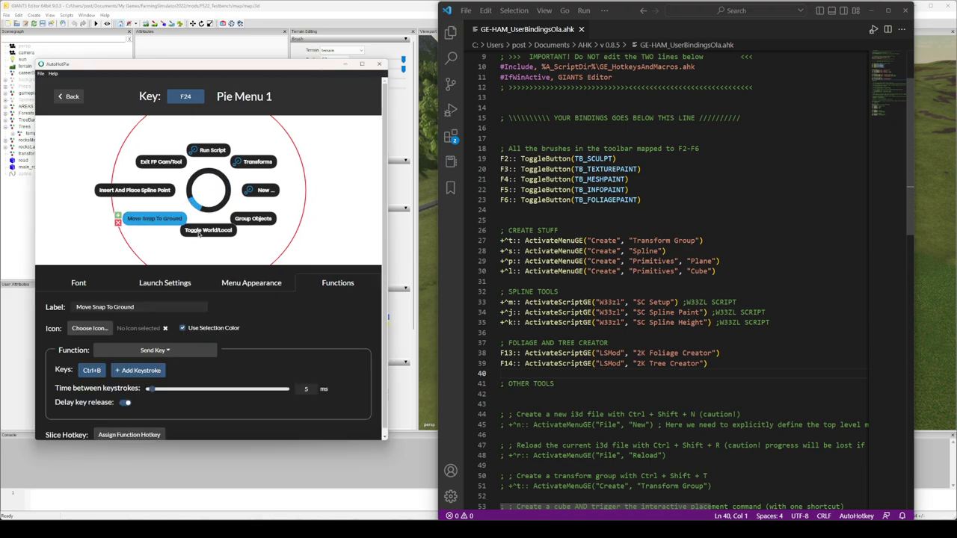
left_click(210, 230)
left_click(253, 218)
left_click(259, 191)
left_click(235, 229)
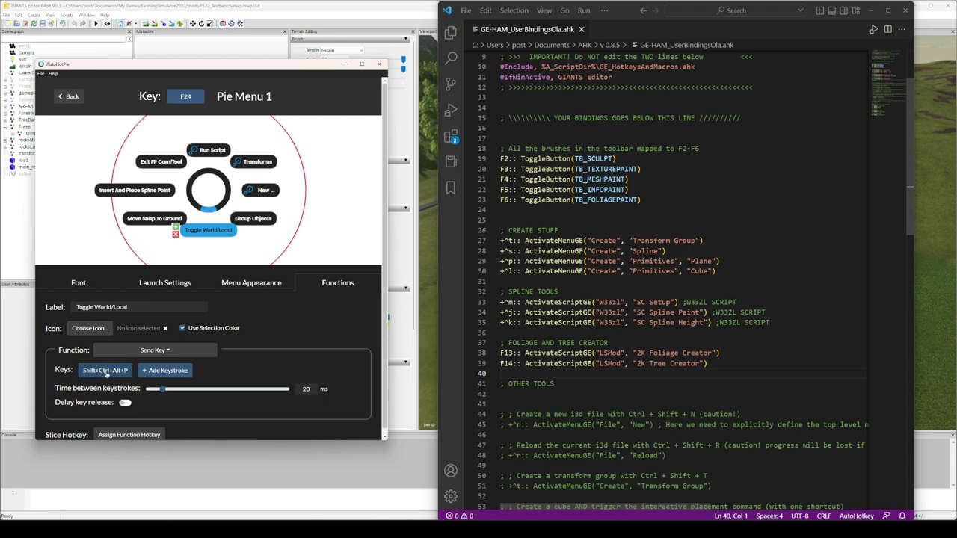
left_click(553, 252)
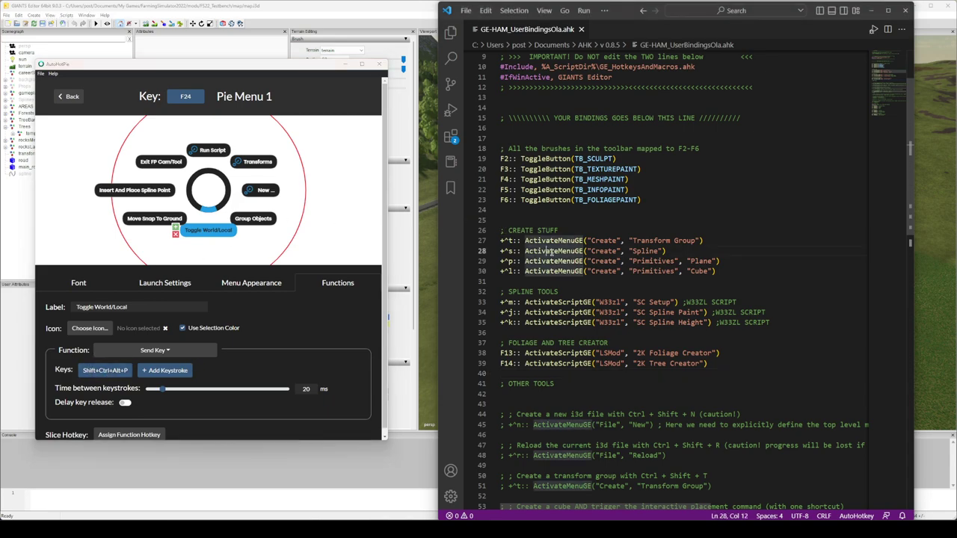
left_click(533, 281)
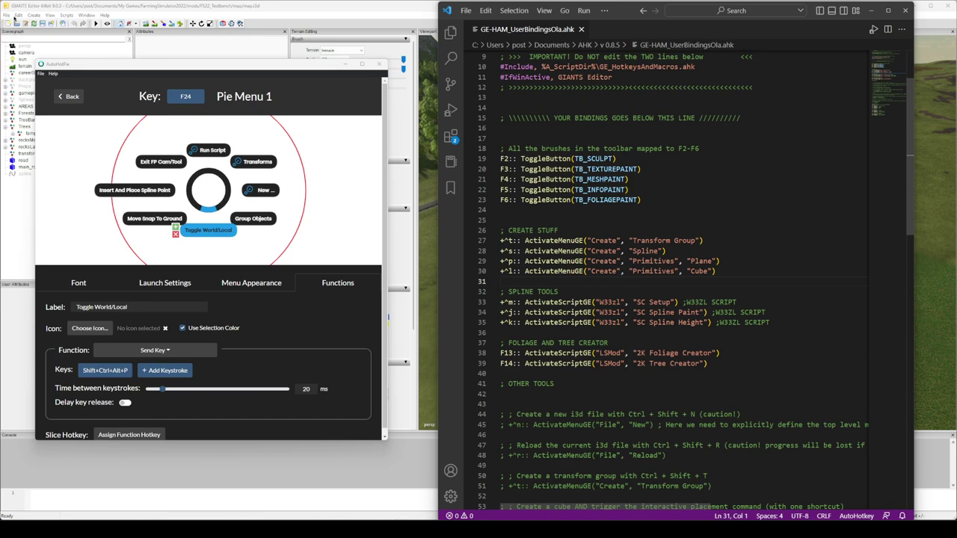
- Switch to GIANTS Editor and look through its top-level menu commands
left_click(34, 15)
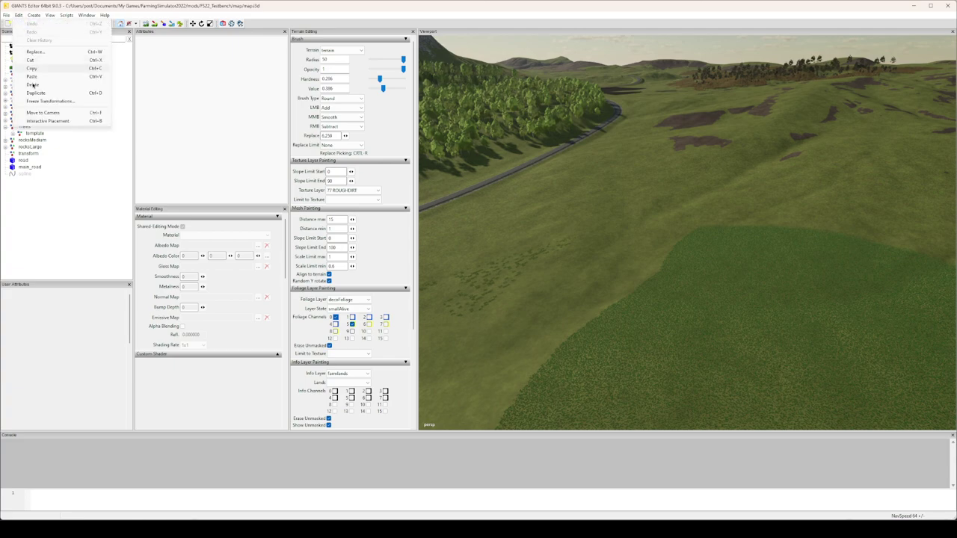
mouse_move(90, 16)
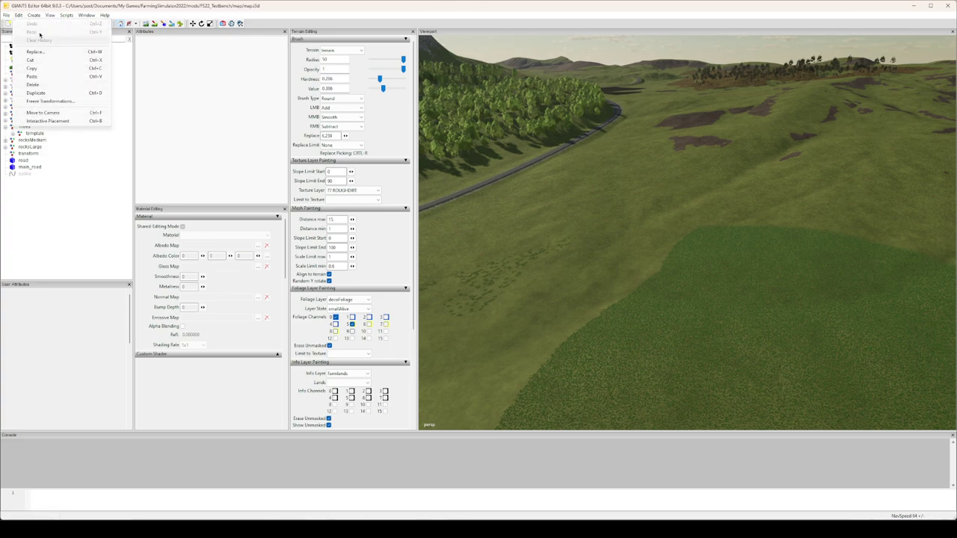
mouse_move(53, 15)
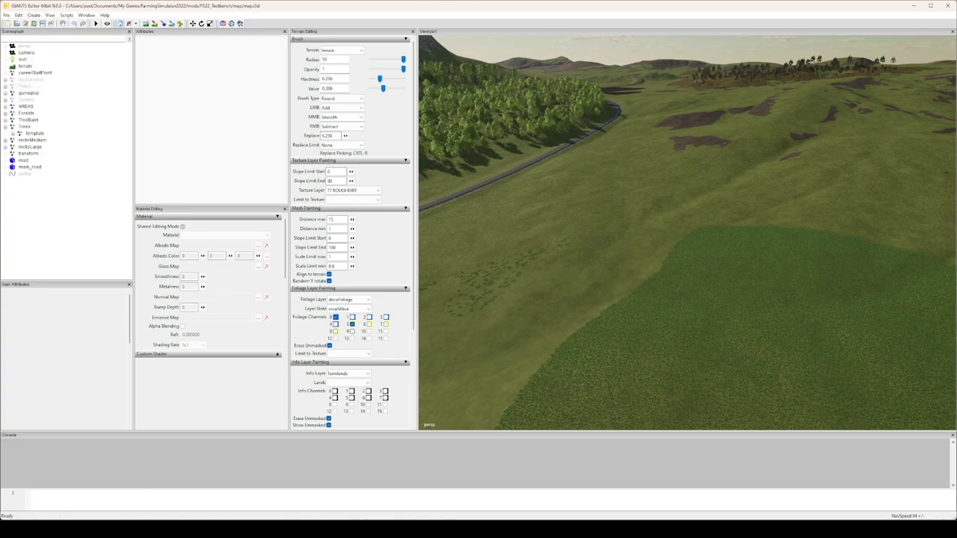
mouse_move(39, 530)
- Return to the script in VS Code and examine the "Create", "Primitives" and "Cube" arguments of the ActivateMenuGE bindings
left_click(48, 501)
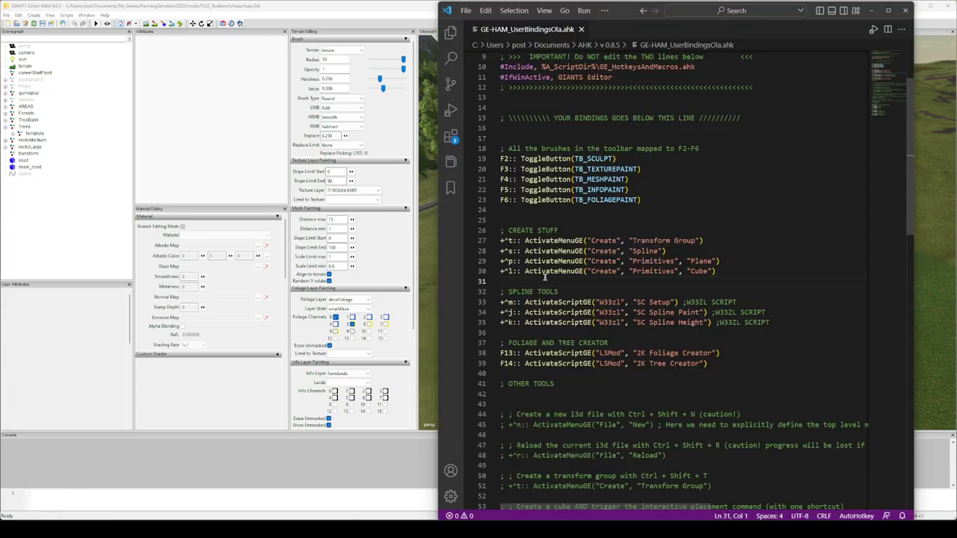
double_click(600, 241)
double_click(607, 251)
double_click(609, 271)
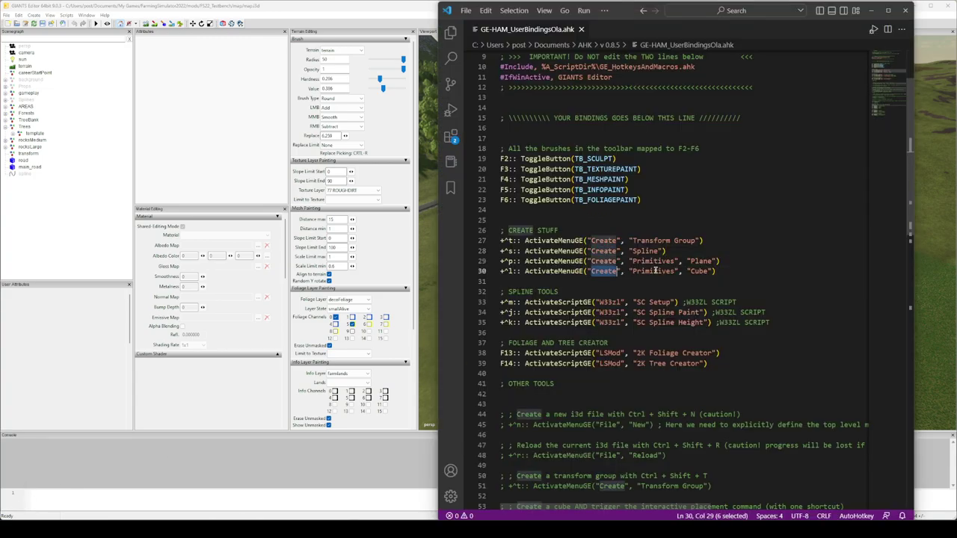
double_click(656, 271)
double_click(699, 271)
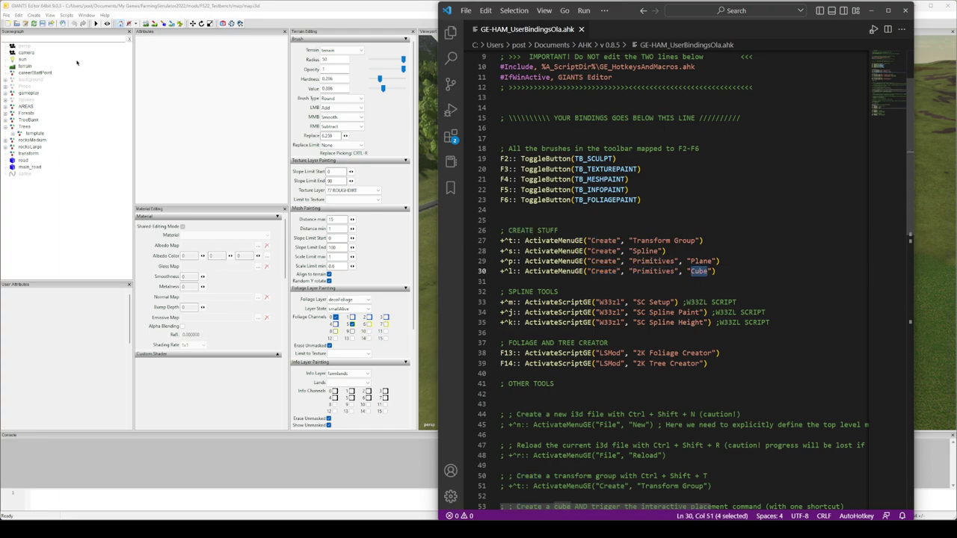
- Look up the Cube command among the Create primitives in GIANTS Editor and return to the script in VS Code
key("ctrl+shift+l")
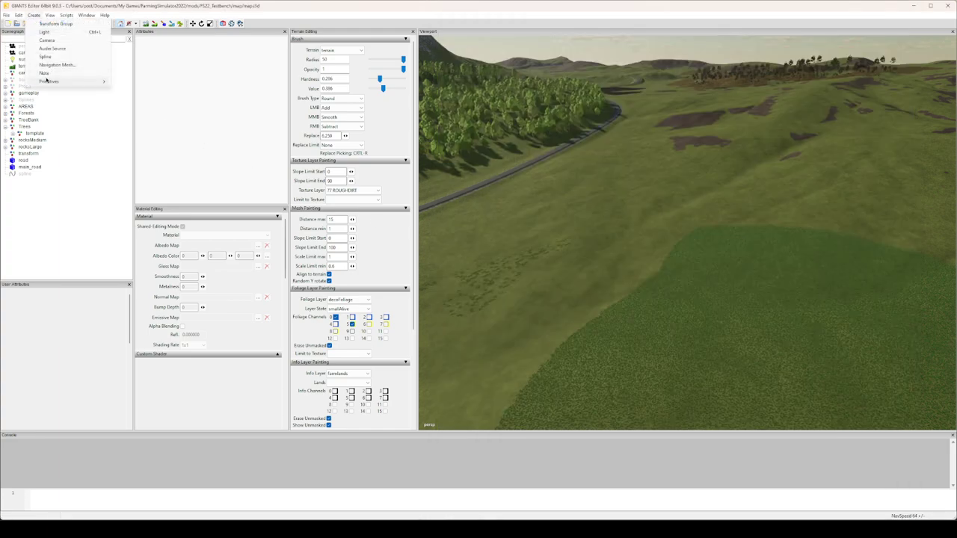
mouse_move(50, 83)
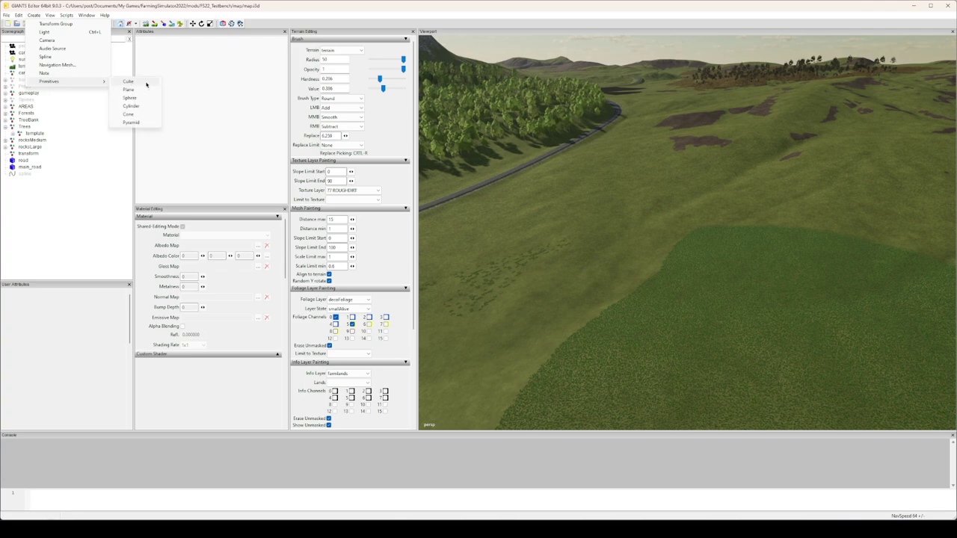
left_click(24, 529)
left_click(44, 509)
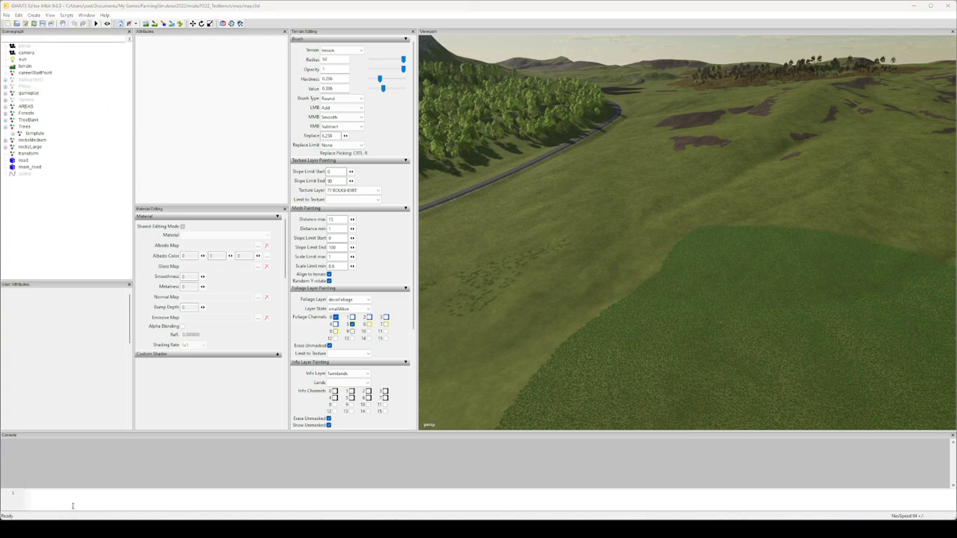
key("alt+Tab")
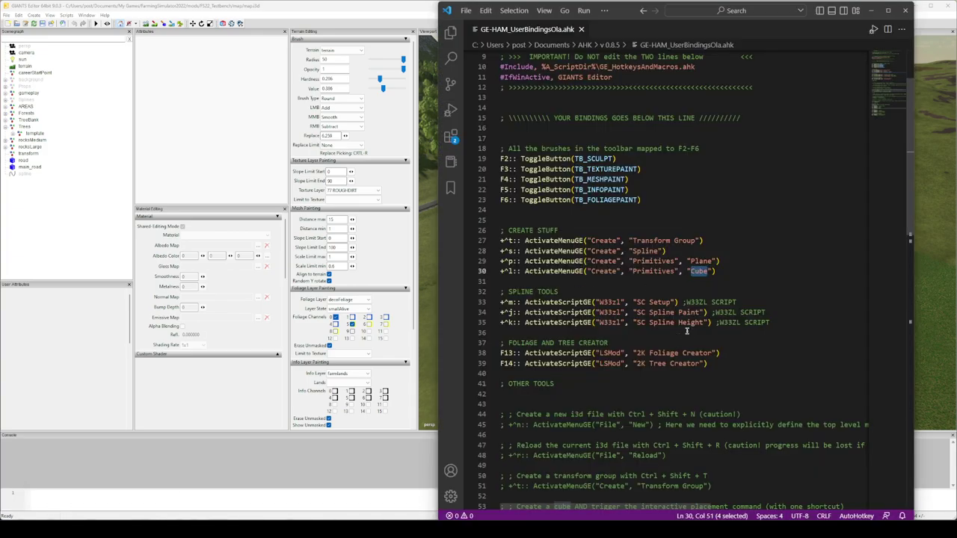
- Switch to AutoHotPie, return to the profile overview, and save and run the Giants Editor profile
left_click(118, 518)
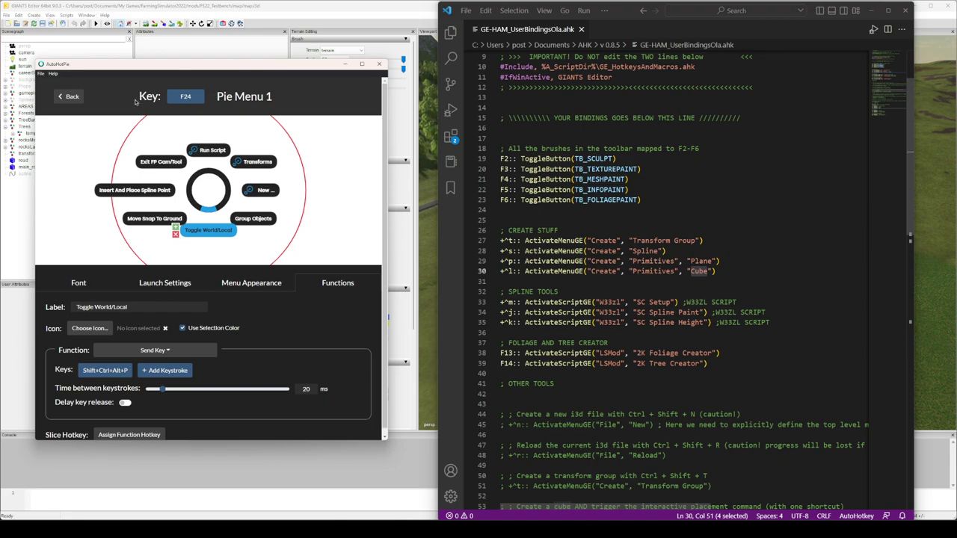
left_click(73, 97)
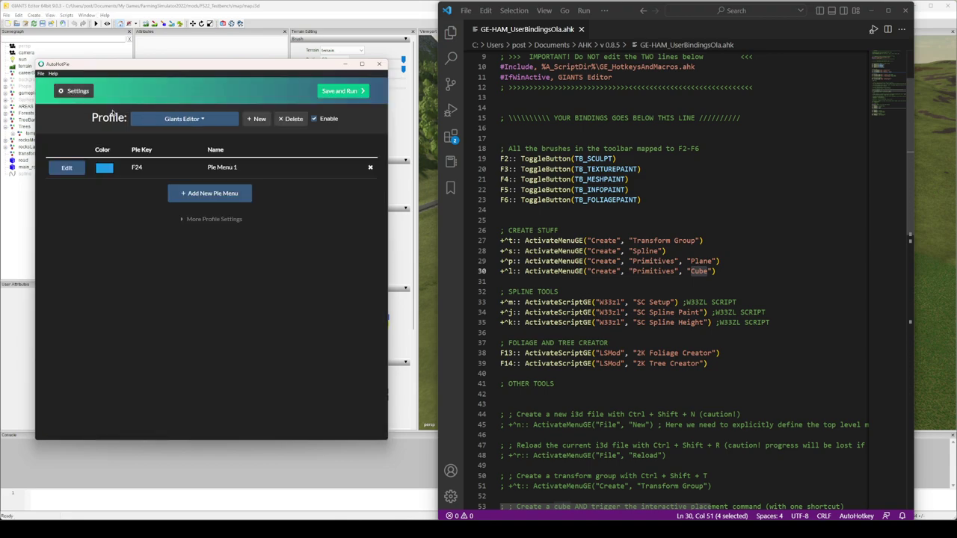
left_click(341, 91)
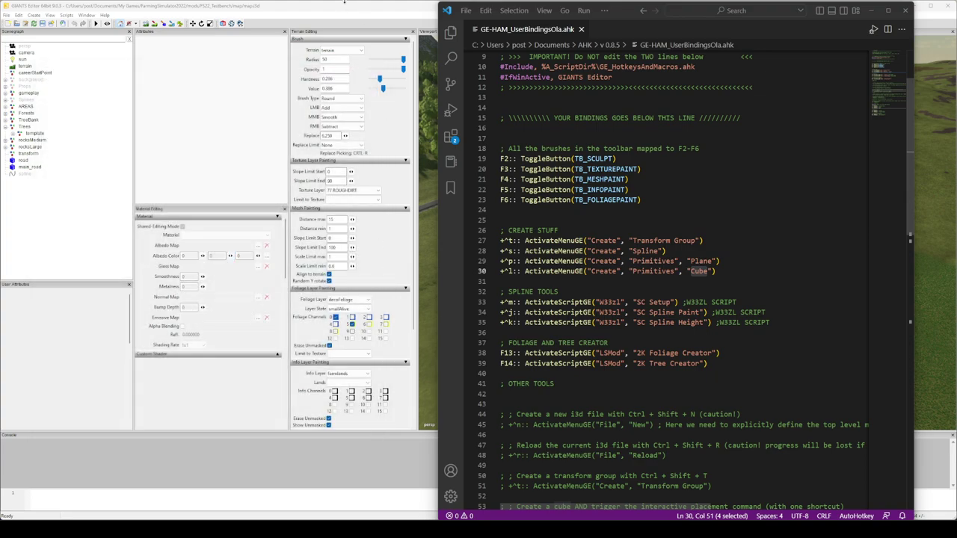
- Switch to GIANTS Editor and create a new cube through the New submenu of the pie menu
left_click(343, 8)
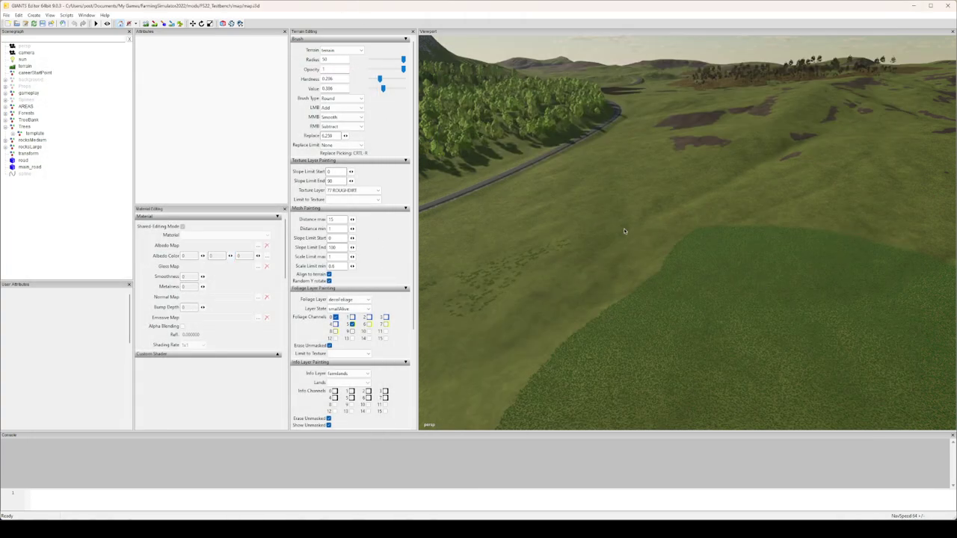
key("Caps_Lock")
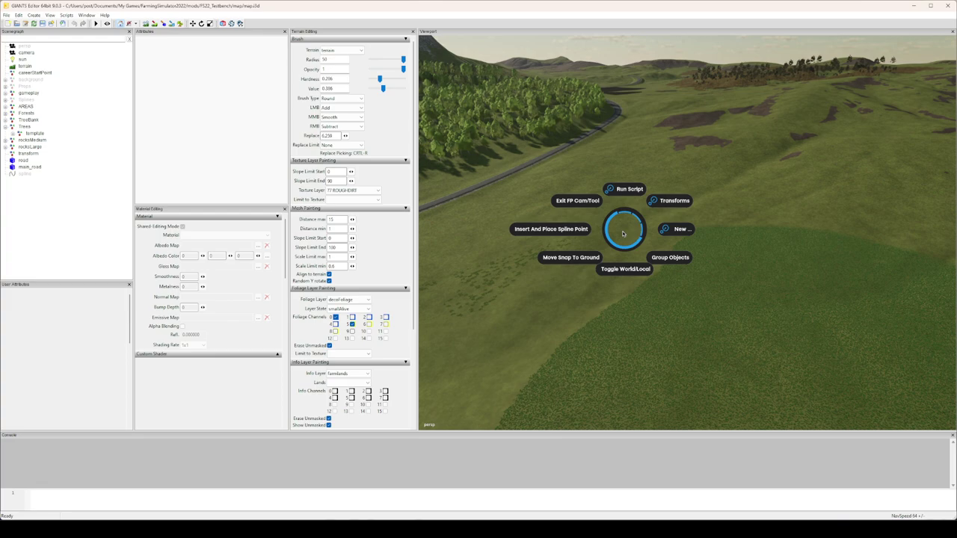
left_click(677, 229)
left_click(694, 261)
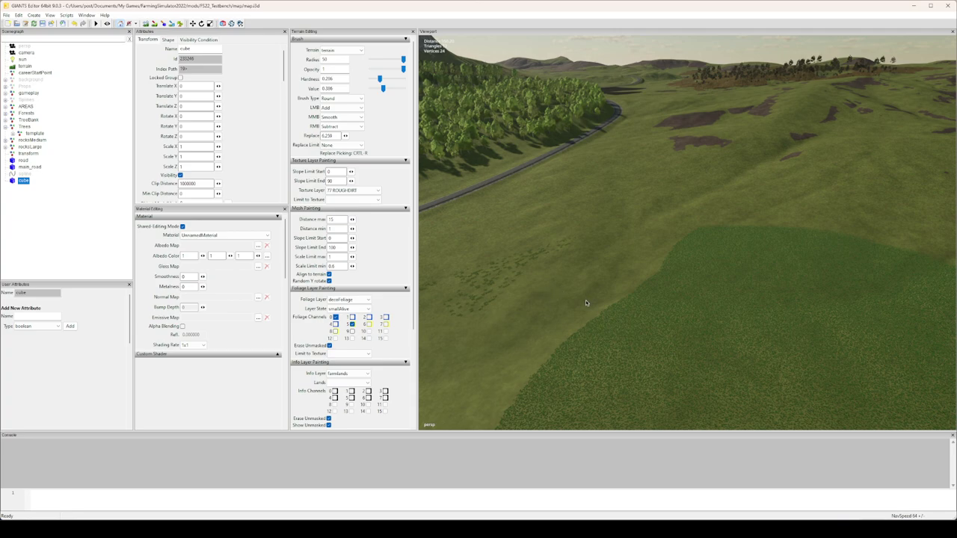
- Place the cube on the terrain at the edge of the dark green field using the pie menu's Move Snap To Ground
key("space")
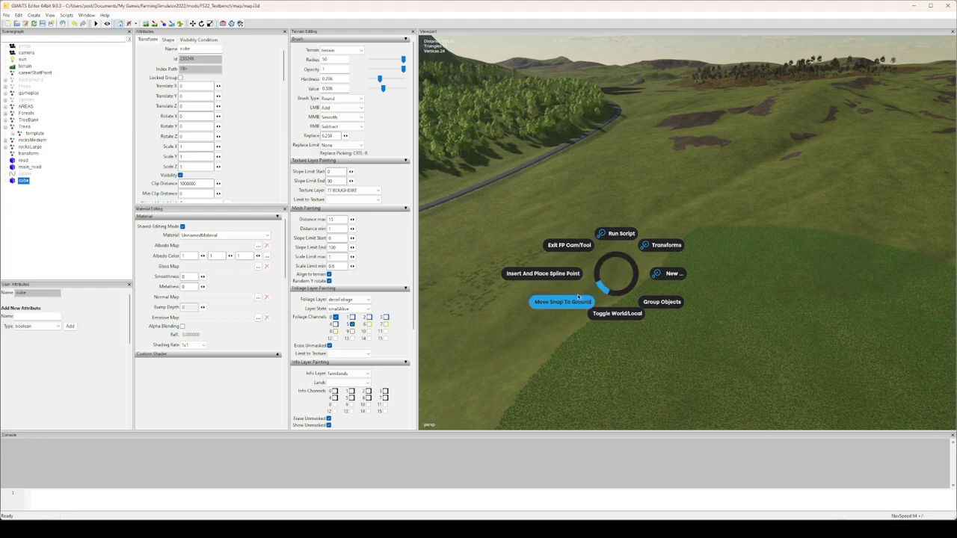
left_click(579, 297)
left_click(640, 273)
left_click(634, 293)
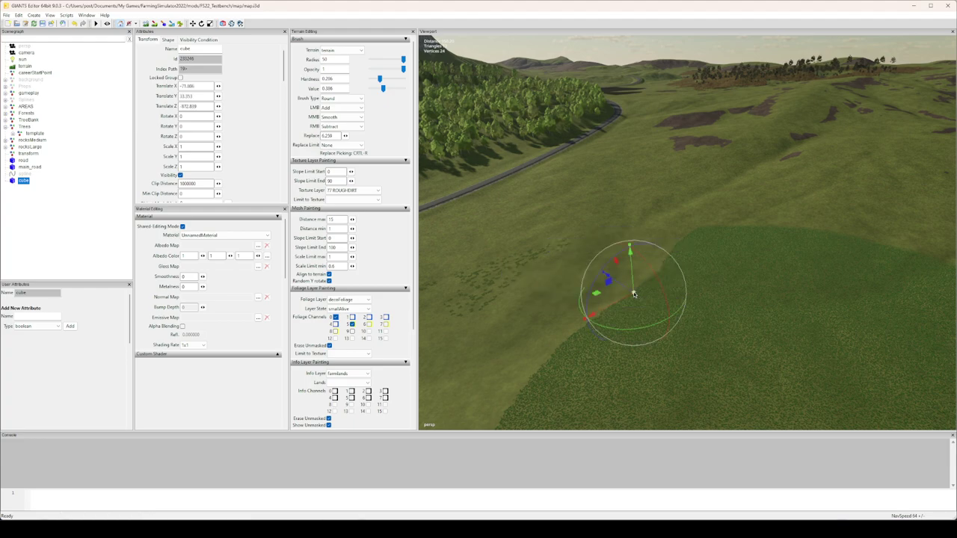
- Reposition the cube at several other spots on the grass slope with Move Snap To Ground, and delete it
key("space")
left_click(582, 320)
left_click(707, 215)
key("space")
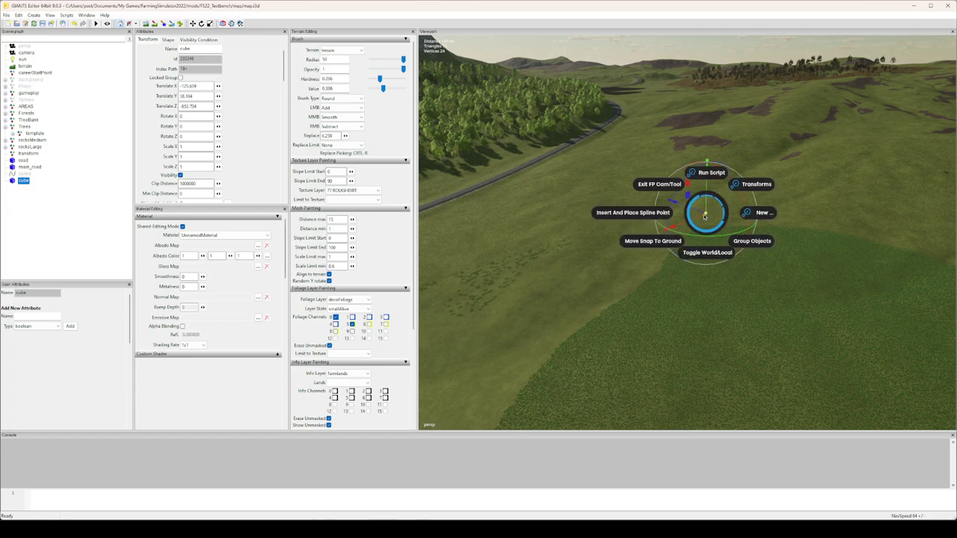
left_click(654, 242)
left_click(575, 282)
key("space")
left_click(544, 309)
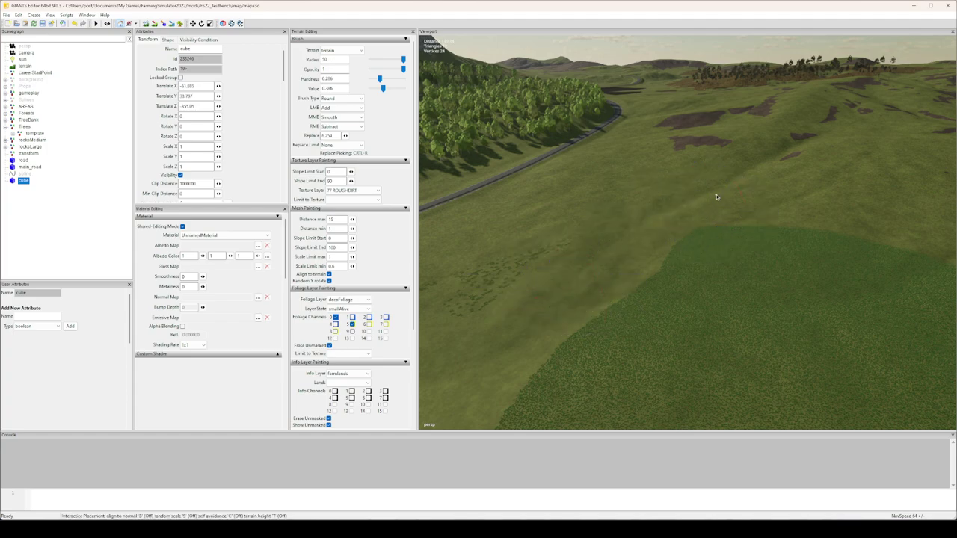
left_click(716, 195)
key("space")
left_click(697, 242)
key("space")
left_click(553, 299)
key("space")
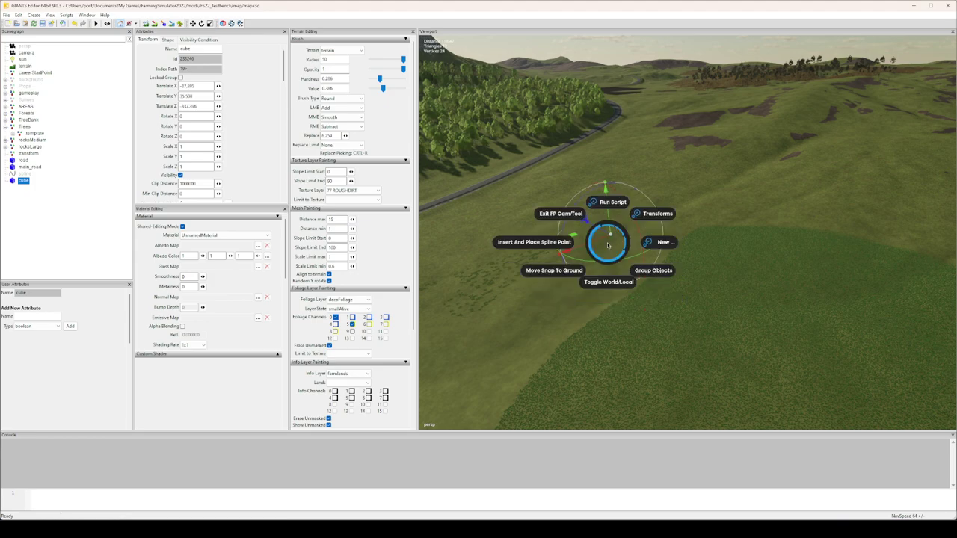
left_click(554, 273)
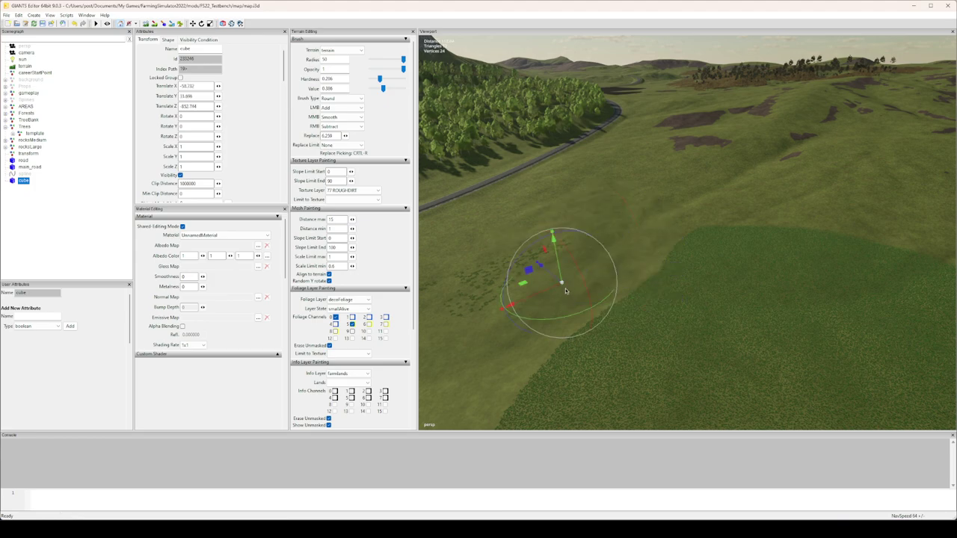
key("Delete")
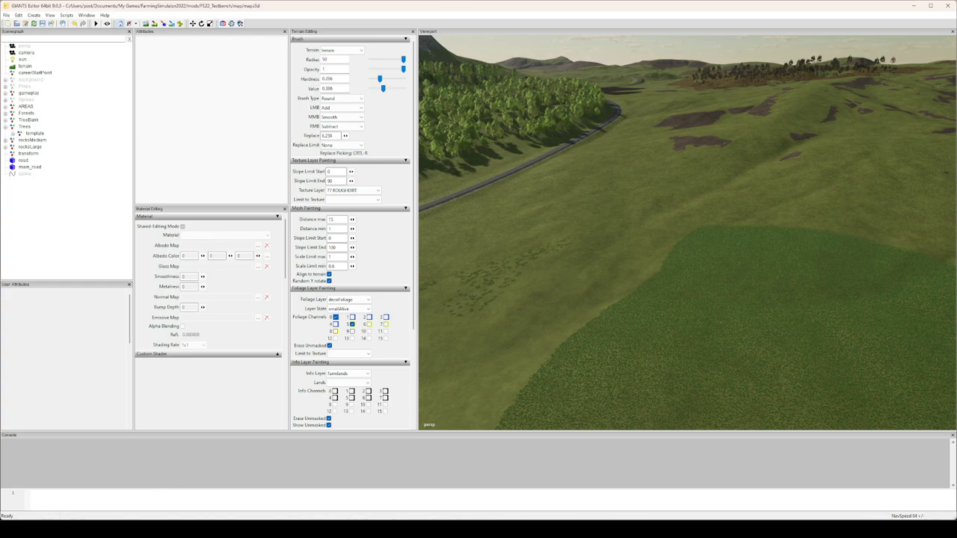
- Compare the script bindings in VS Code with the W33zl scripts listed in GIANTS Editor, such as SC Setup and SC Spline Height
key("alt+Tab")
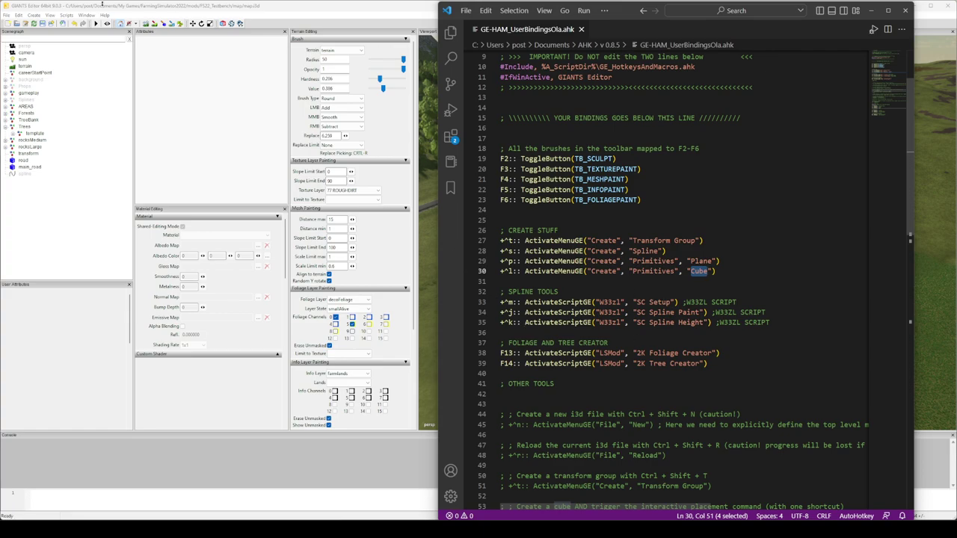
left_click(68, 15)
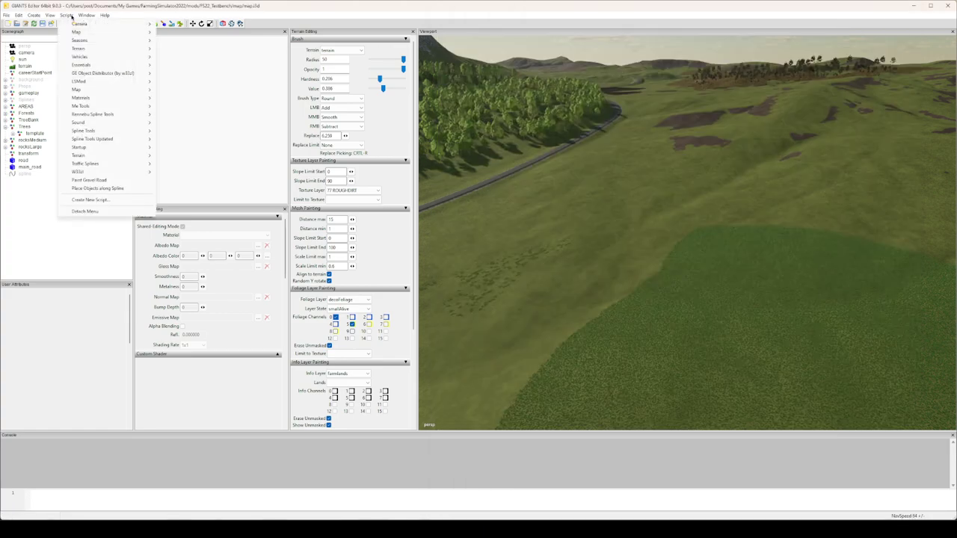
mouse_move(142, 172)
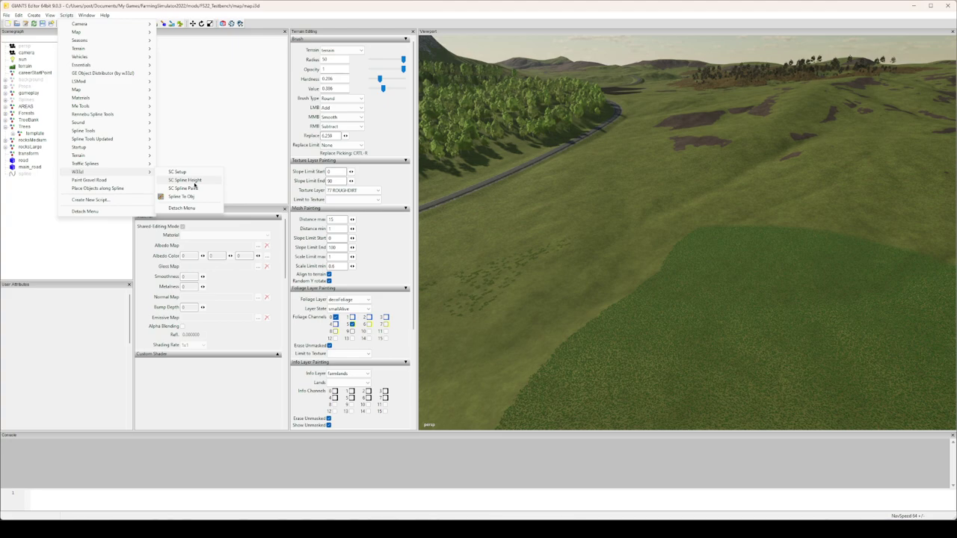
left_click(400, 10)
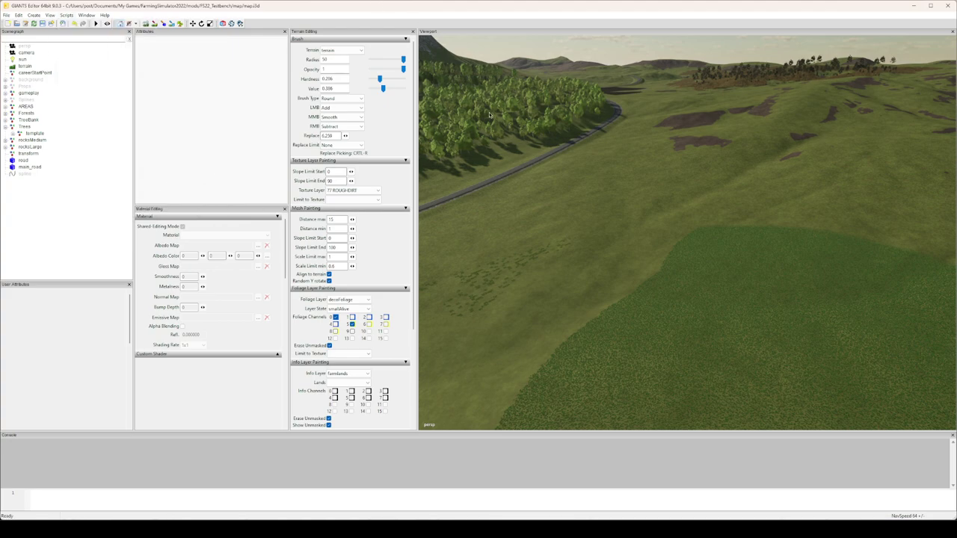
- Create a new spline through the New submenu of the pie menu
right_click(627, 223)
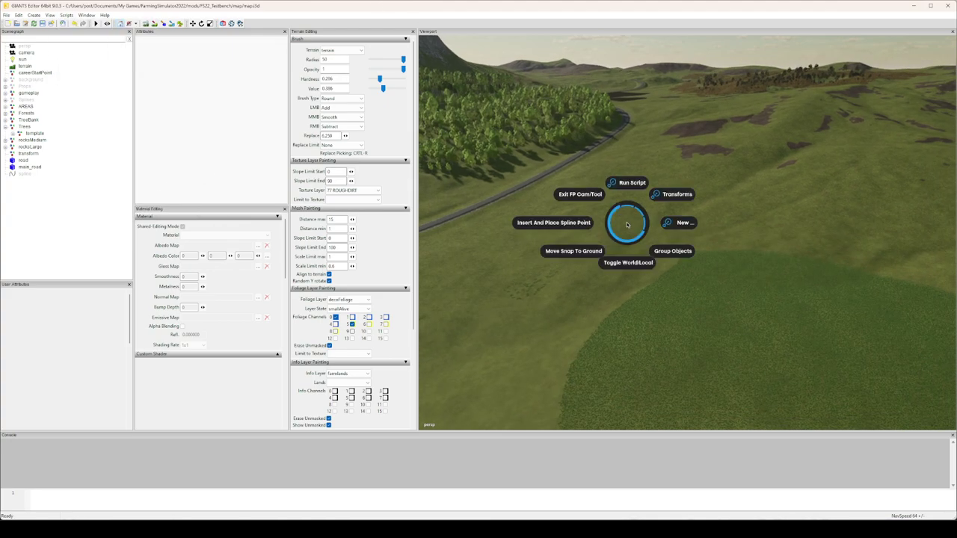
left_click(682, 222)
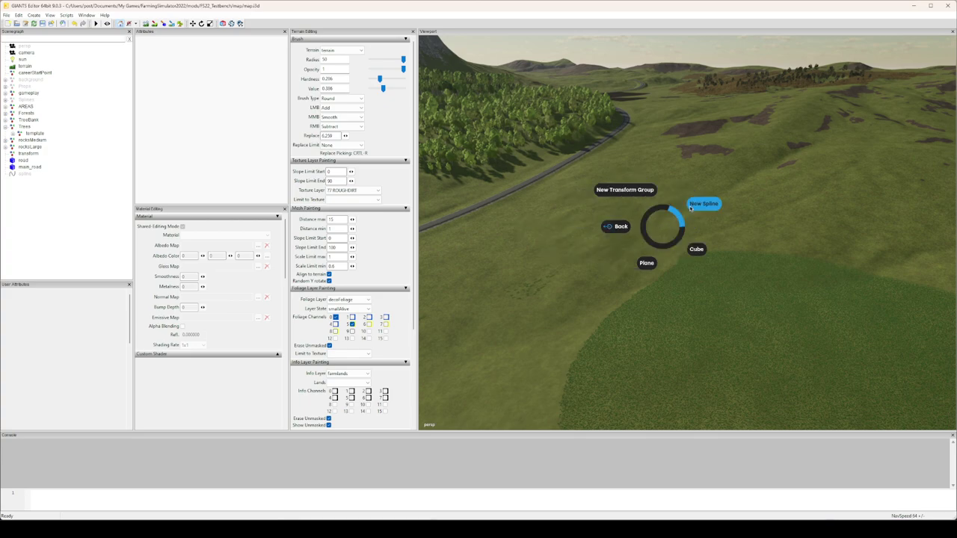
left_click(691, 209)
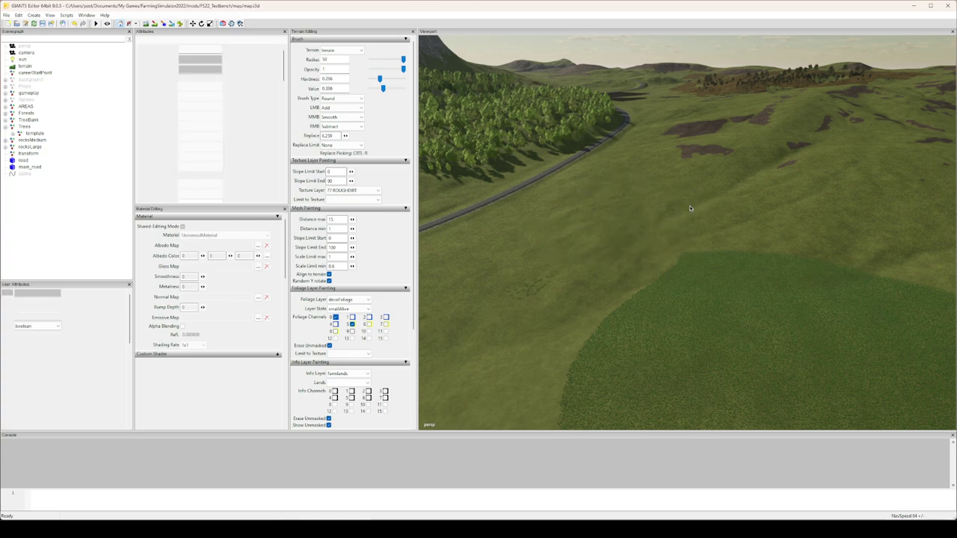
- Place the new spline on the asphalt road beside the forest using the pie menu's Move Snap To Ground
right_click(621, 262)
left_click(549, 262)
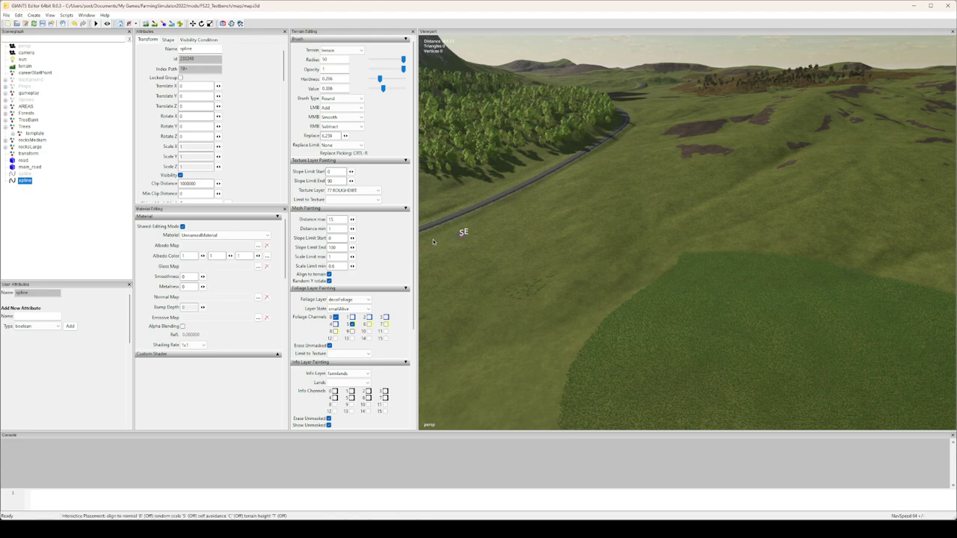
middle_click_drag(556, 243, 682, 281, "alt")
scroll(718, 232, "up", 4)
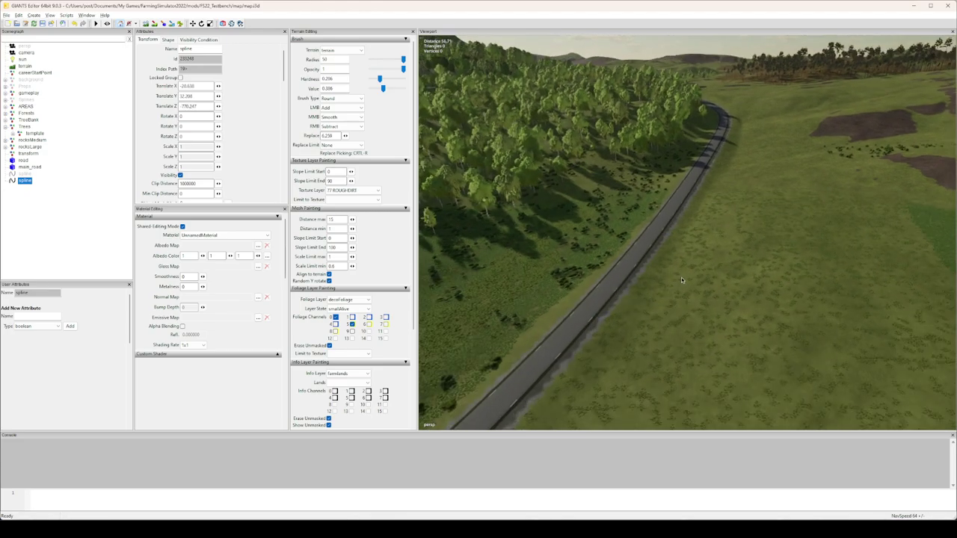
right_click(682, 281)
left_click(632, 302)
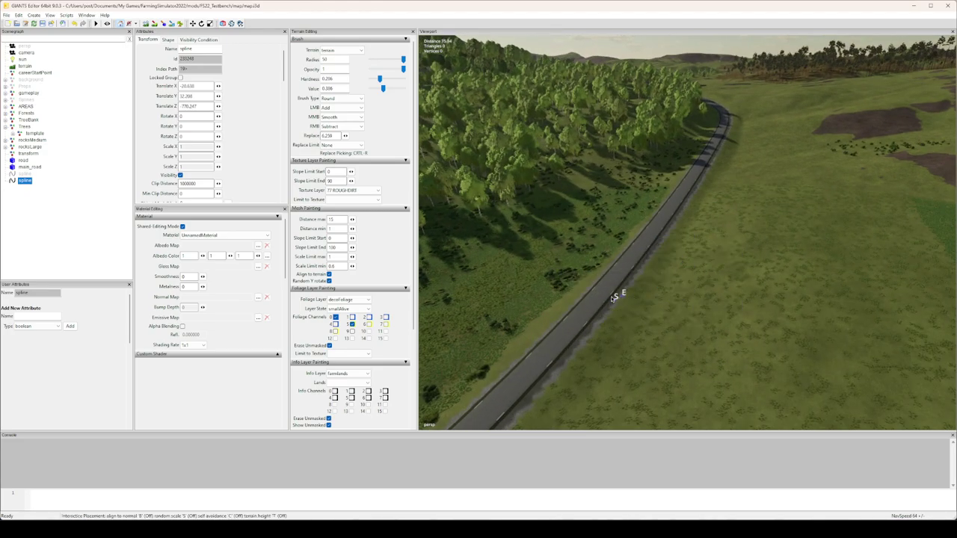
left_click(618, 299)
- Move the spline's end point from the road onto the adjacent grass with Move Snap To Ground
right_click(618, 299)
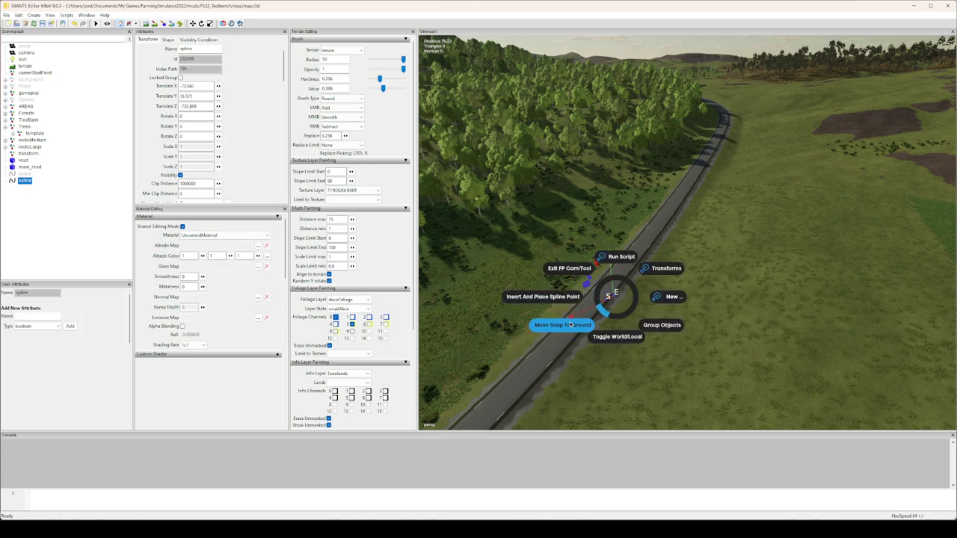
left_click(545, 324)
left_click(709, 274)
- Extend the spline farther across the grass by adding a point with Insert And Place Spline Point
middle_click_drag(759, 263, 634, 288, "alt")
right_click(671, 262)
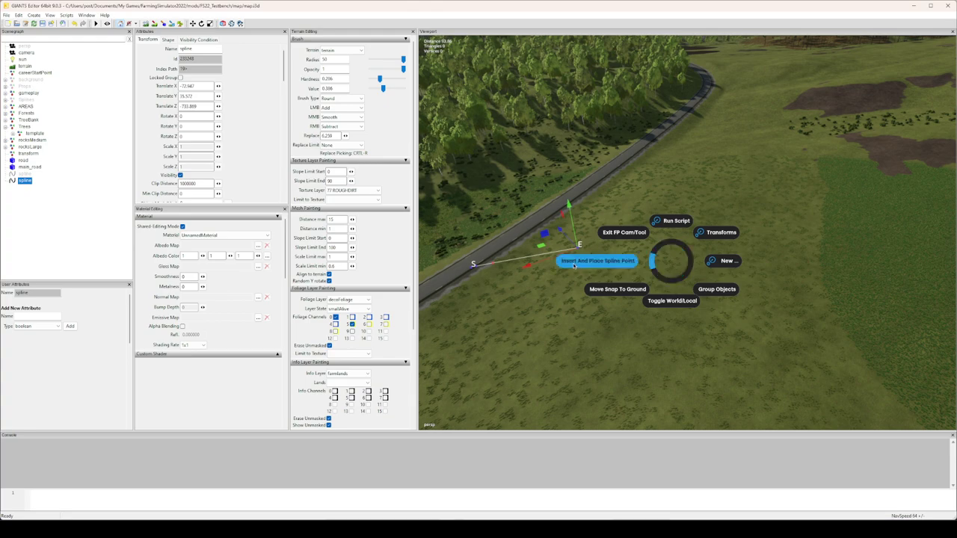
left_click(610, 265)
right_click(633, 265)
left_click(576, 252)
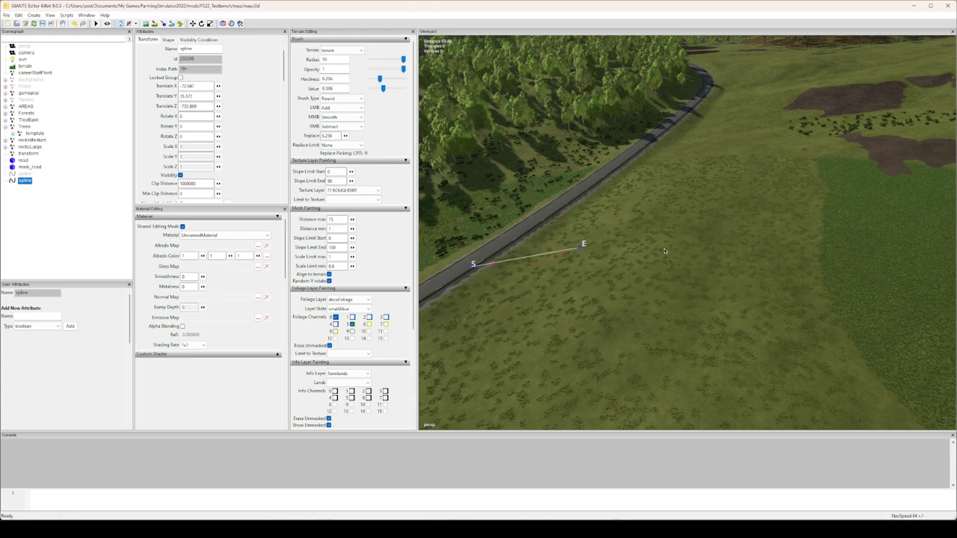
left_click(706, 262)
- Insert and place another spline point at the near edge of the dark green field
middle_click_drag(868, 261, 797, 261, "alt")
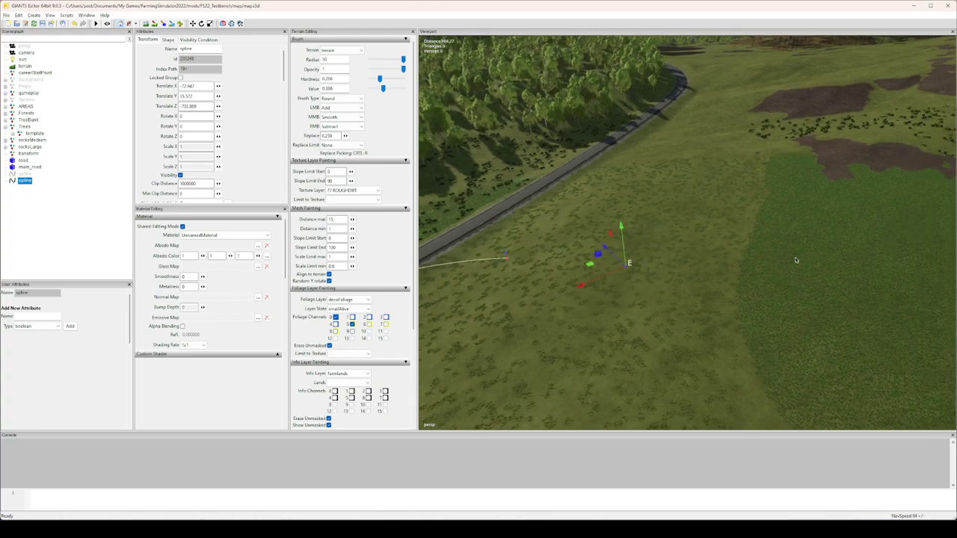
scroll(763, 261, "down", 3)
right_click(757, 262)
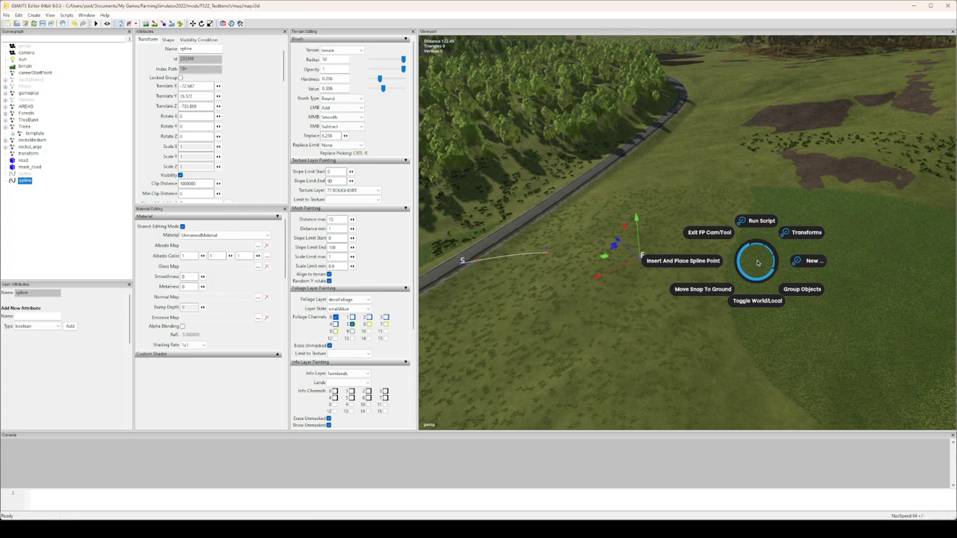
left_click(697, 261)
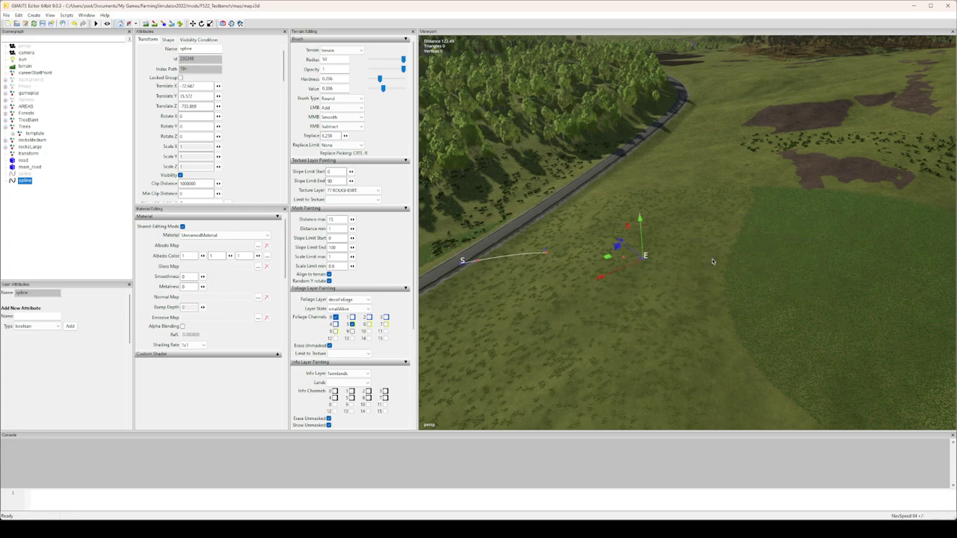
left_click(820, 255)
- Continue the spline past the dark green field toward the hillside with two more Insert And Place Spline Point placements
middle_click_drag(896, 249, 777, 242, "alt")
scroll(795, 245, "down", 3)
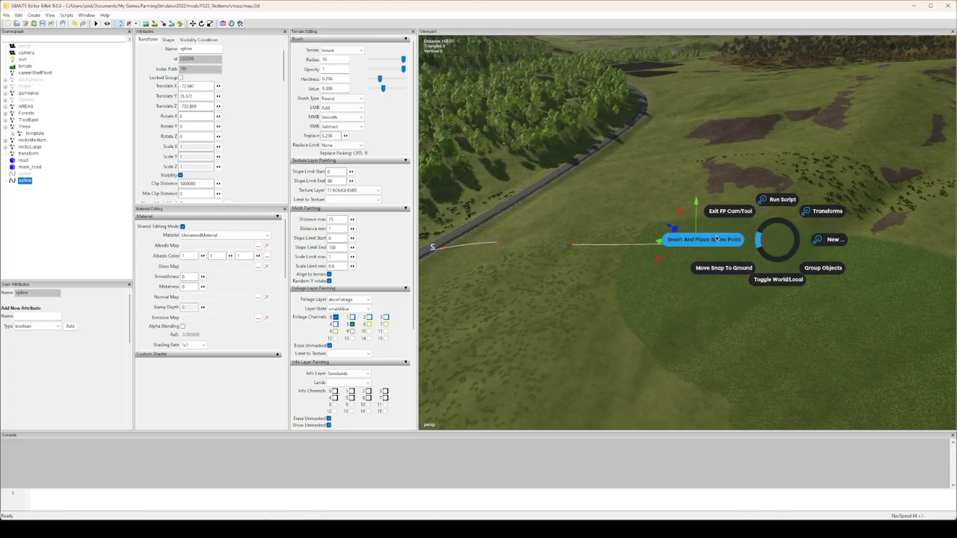
left_click(715, 239)
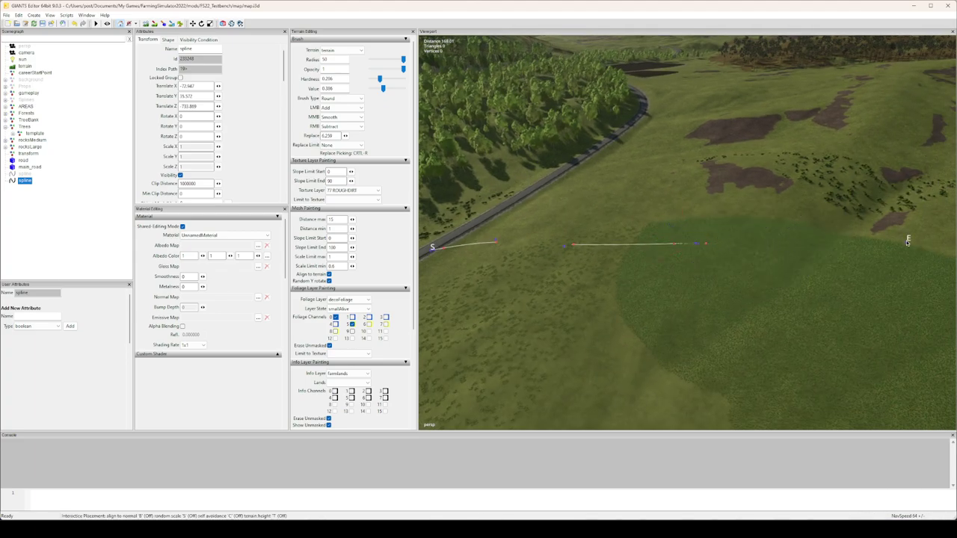
left_click(896, 240)
middle_click_drag(897, 240, 688, 242, "alt")
right_click(768, 241)
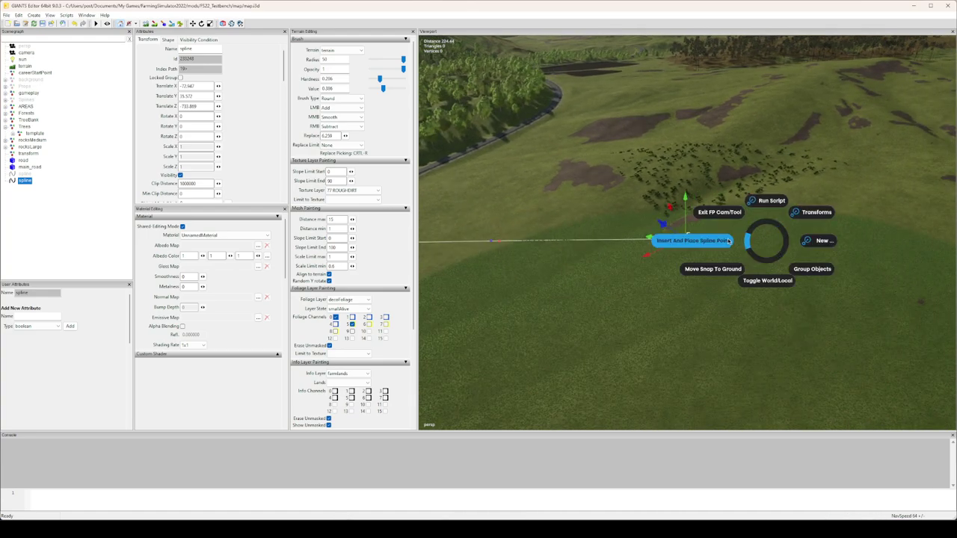
left_click(703, 241)
left_click(845, 196)
- Insert and place a final spline point up the grassy hillside near the brown patches, bending the path uphill
left_click_drag(845, 196, 823, 213, "alt")
middle_click_drag(823, 212, 808, 226, "alt")
right_click(808, 226)
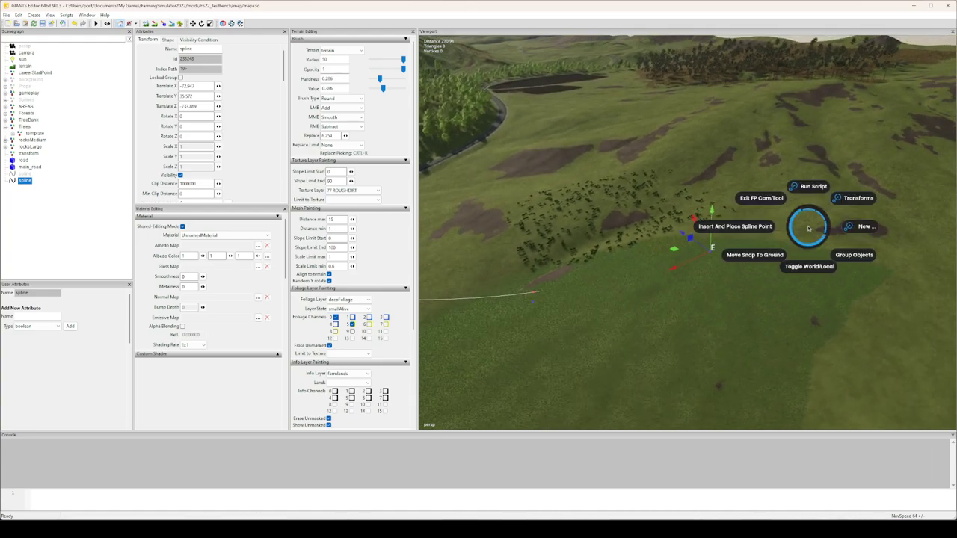
left_click(762, 226)
left_click(762, 192)
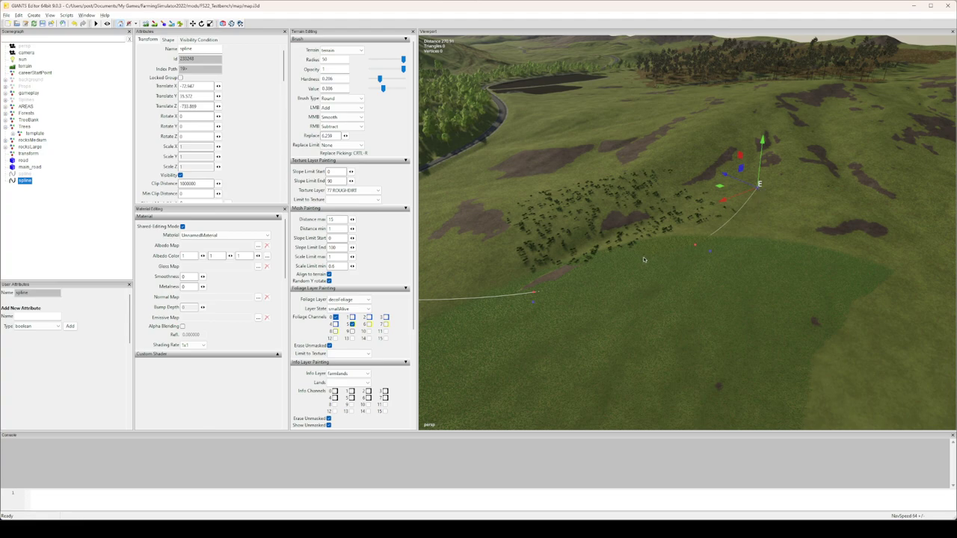
left_click_drag(758, 233, 751, 210, "alt")
scroll(751, 210, "down", 3)
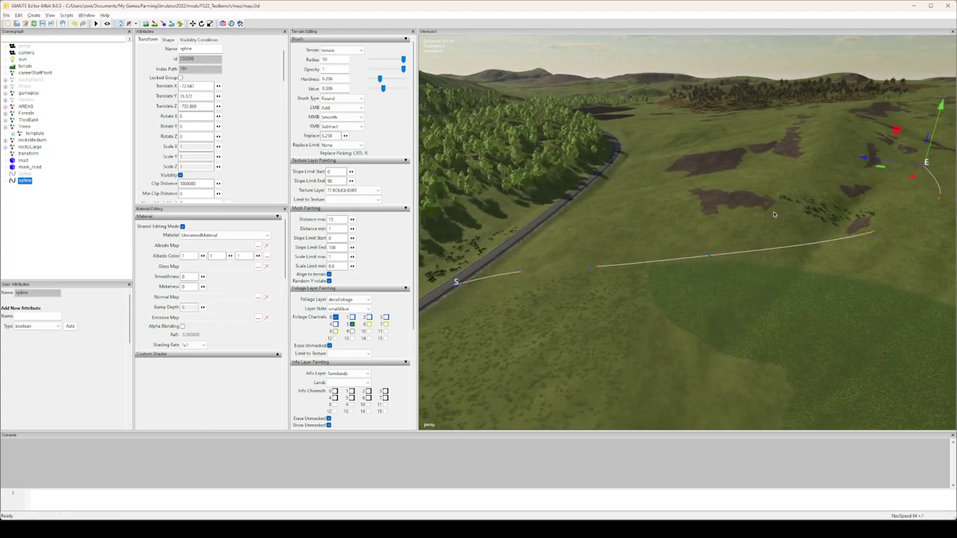
middle_click_drag(712, 212, 708, 192, "alt")
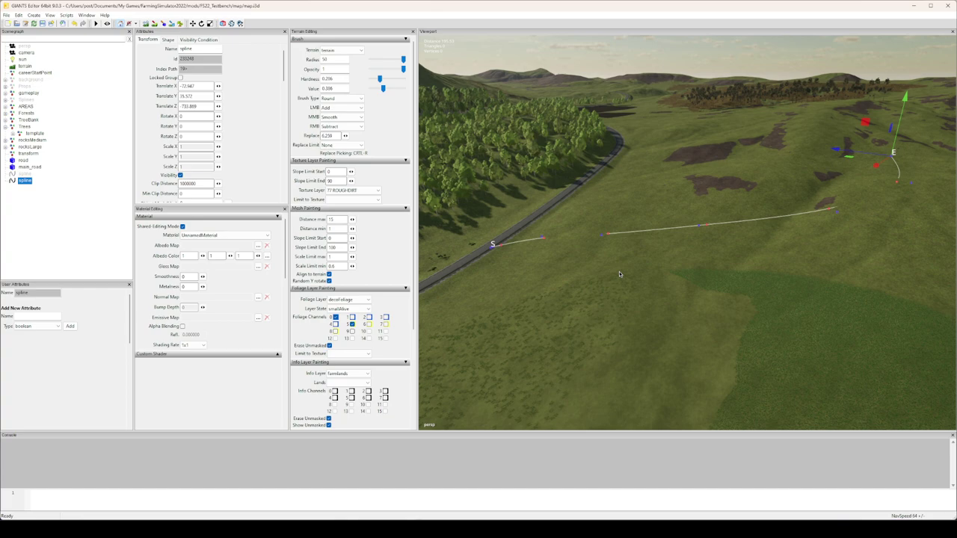
- Run Setup Spline Attributes on the spline from the Run Script submenu of the pie menu
key("space")
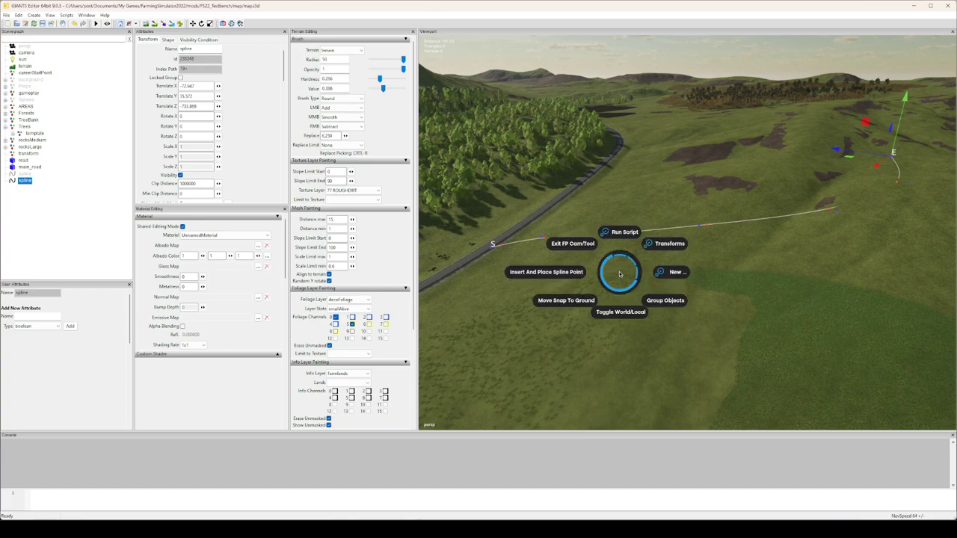
left_click(617, 258)
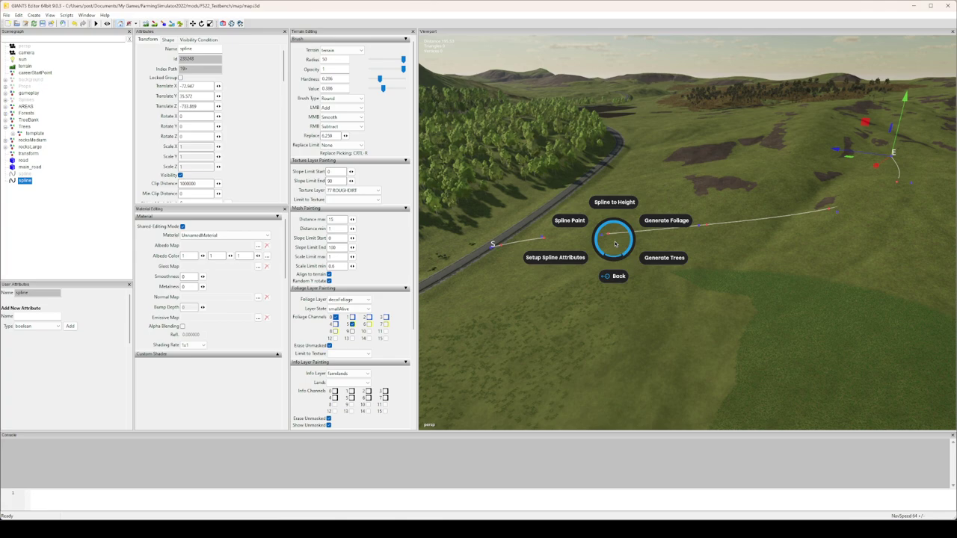
left_click(575, 257)
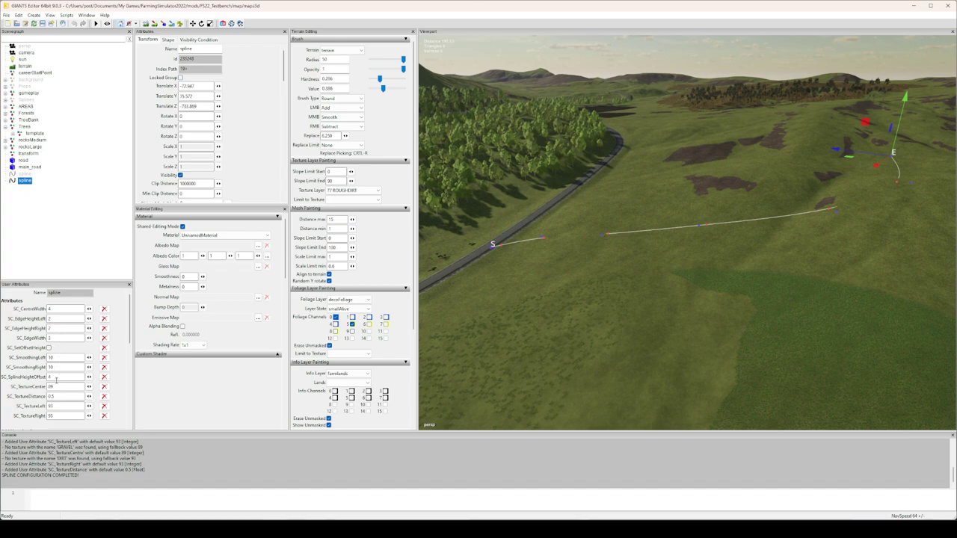
- Look up the texture layer indexes and set the spline's SC_TextureCentre attribute to 94, the GRAVEL_US texture
left_click(58, 377)
left_click(49, 309)
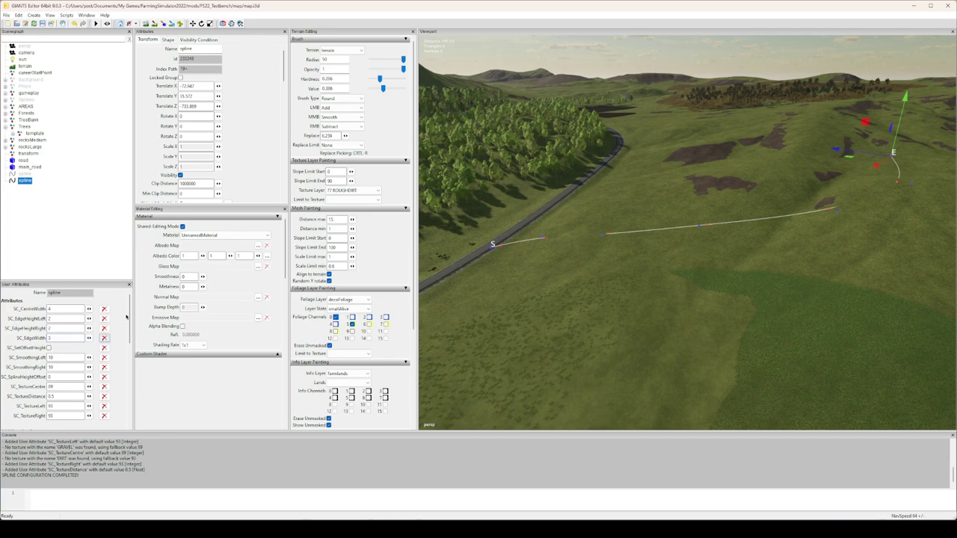
scroll(19, 362, "down", 2)
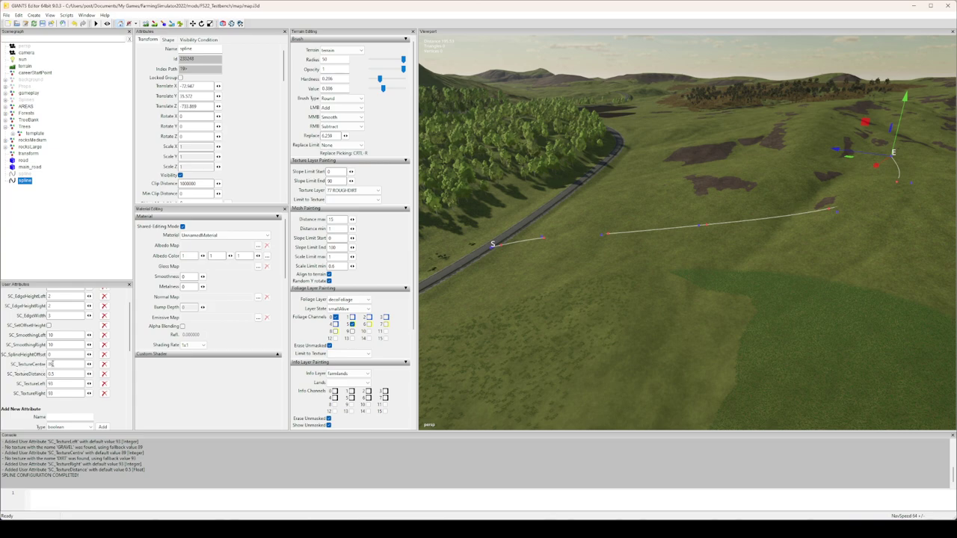
left_click(350, 190)
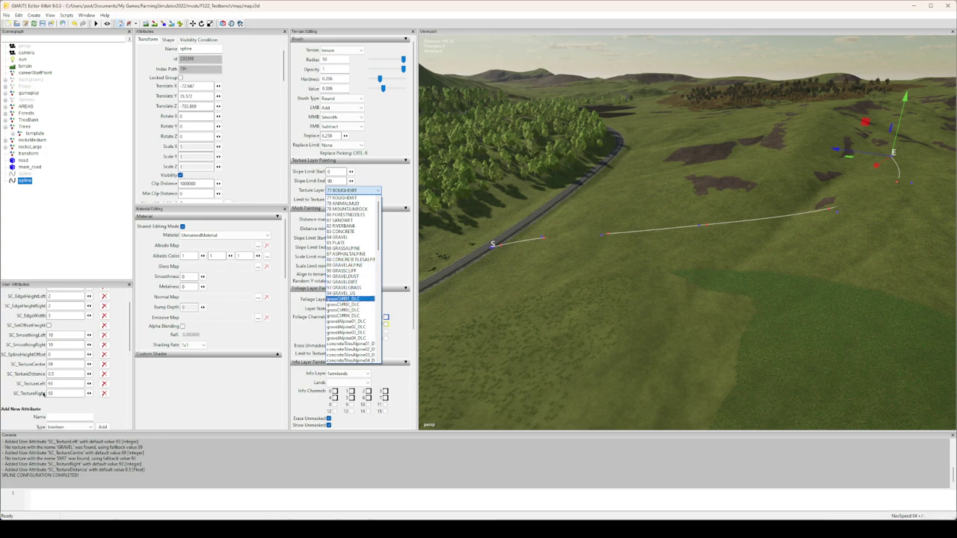
left_click_drag(63, 364, 14, 366)
type("94")
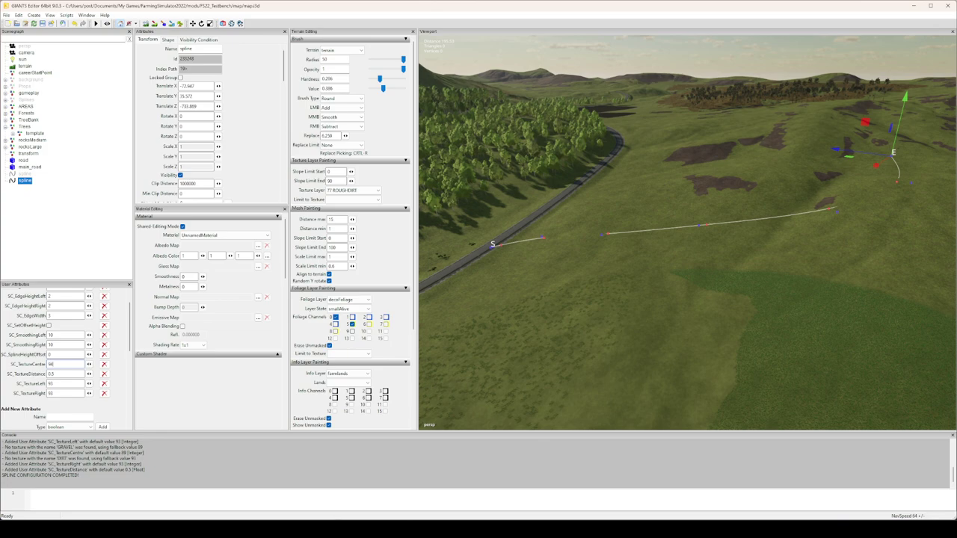
- Review the texture layer list again for the indexes used by the spline texture attributes, keeping ROUGHDIRT as the layer
left_click(353, 189)
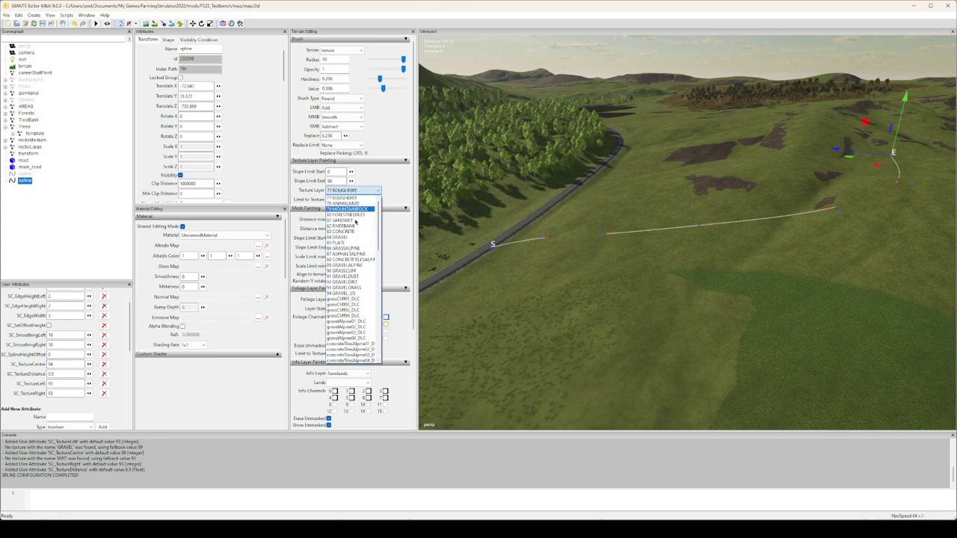
left_click(362, 198)
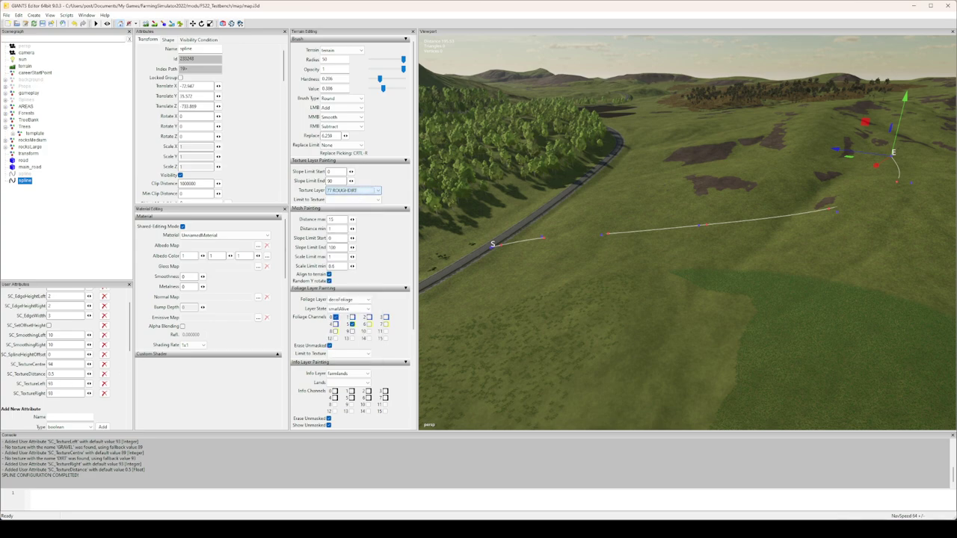
left_click(353, 190)
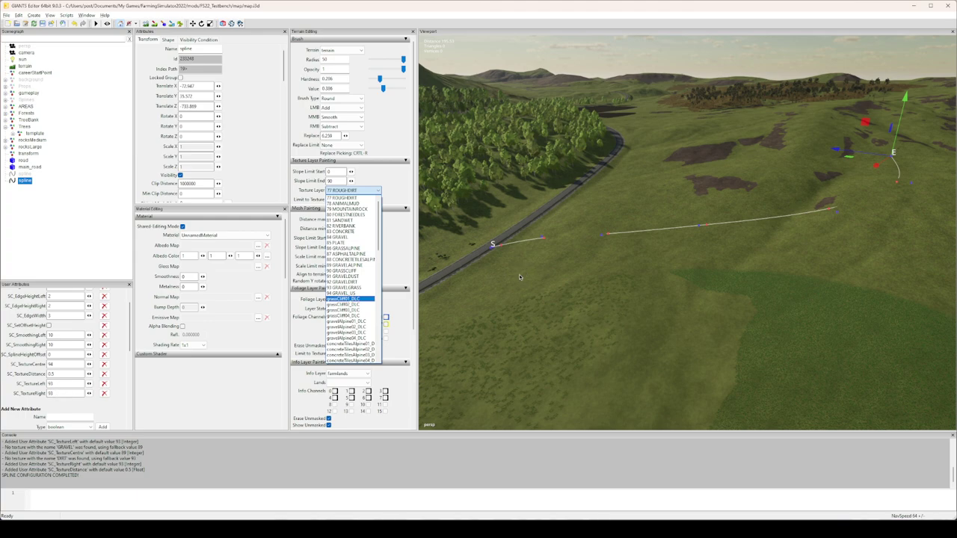
left_click(377, 193)
- Paint the terrain along the spline by running Spline Paint from the pie menu's Run Script submenu
middle_click_drag(656, 241, 654, 250, "alt")
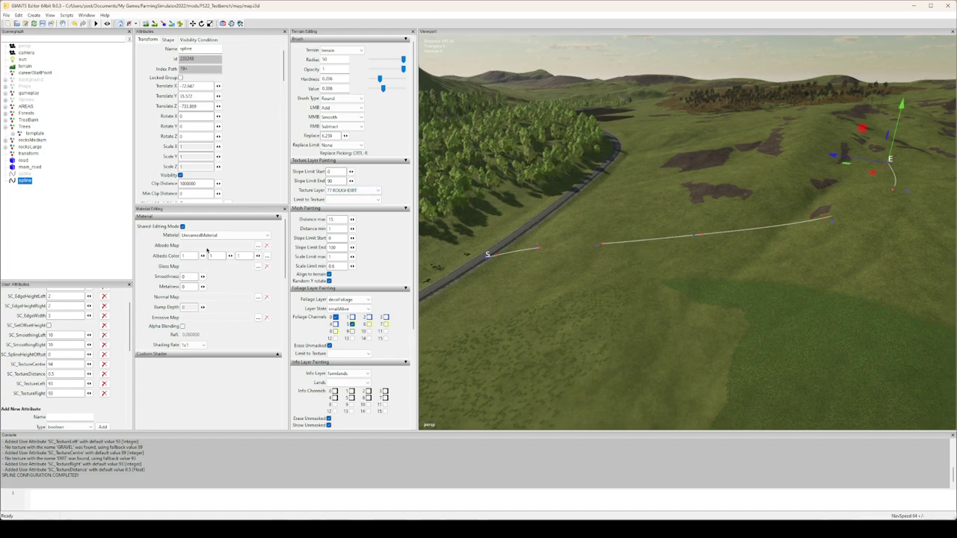
right_click(686, 261)
left_click(691, 218)
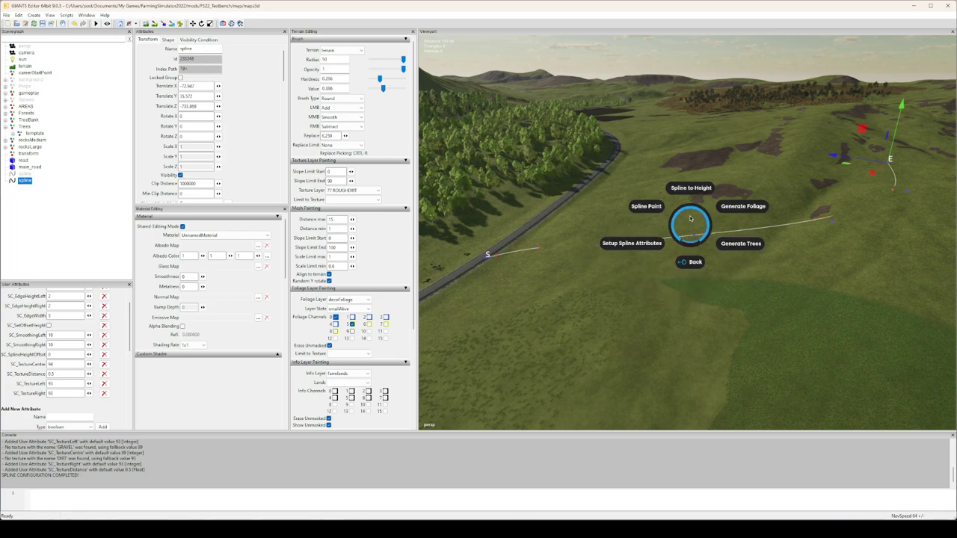
left_click(644, 245)
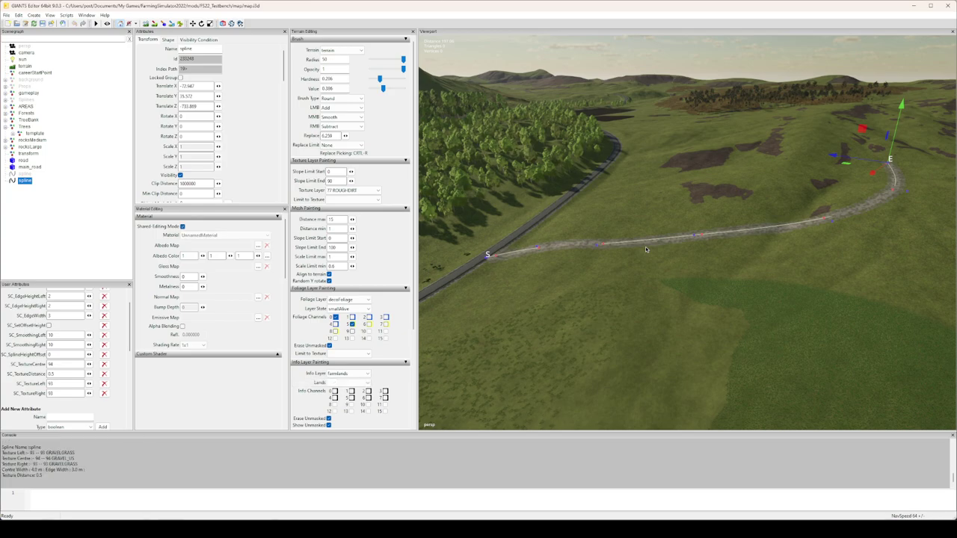
- Examine the painted gravel track up close from its start at the asphalt road toward the hillside
right_click_drag(647, 250, 748, 247, "alt")
middle_click_drag(748, 246, 690, 342, "alt")
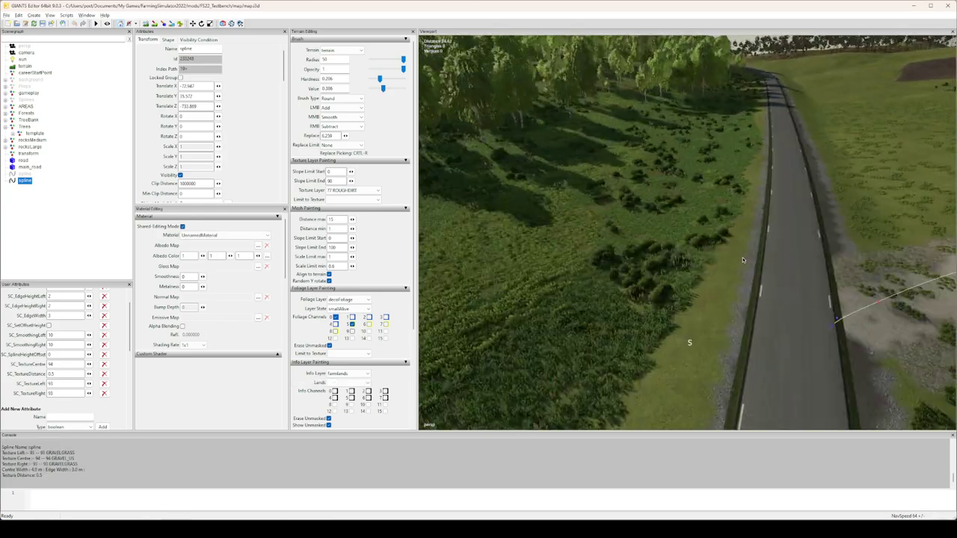
left_click_drag(690, 342, 774, 274, "alt")
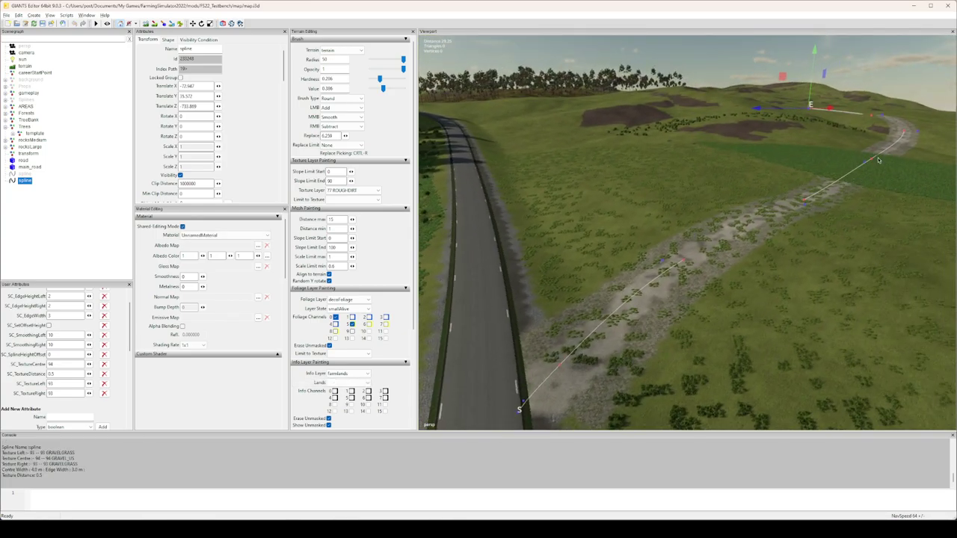
middle_click_drag(878, 159, 757, 223, "alt")
right_click_drag(756, 223, 642, 307, "alt")
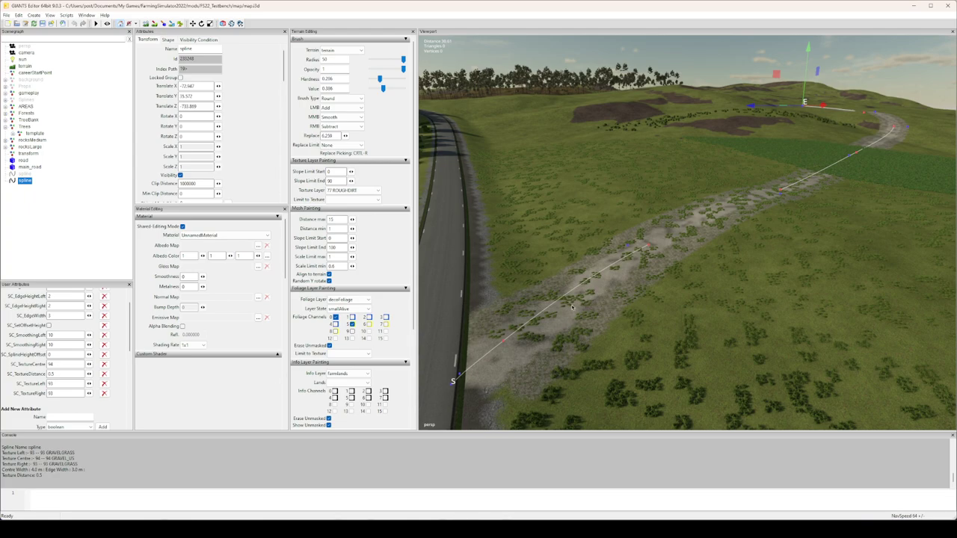
- Set the spline's SC_SplineHeightOffset attribute to 0.5
right_click_drag(573, 307, 594, 299)
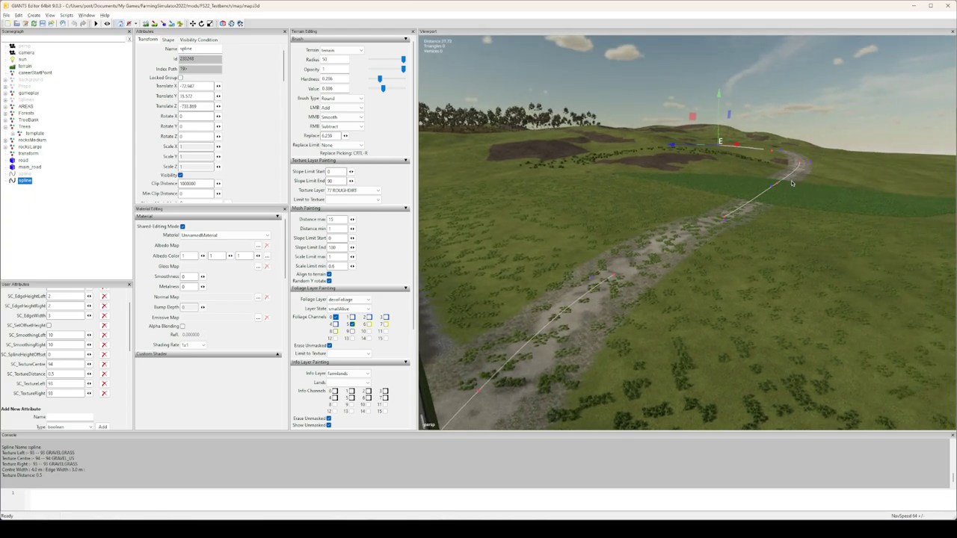
scroll(793, 183, "down", 2)
scroll(766, 204, "up", 2)
right_click(679, 277)
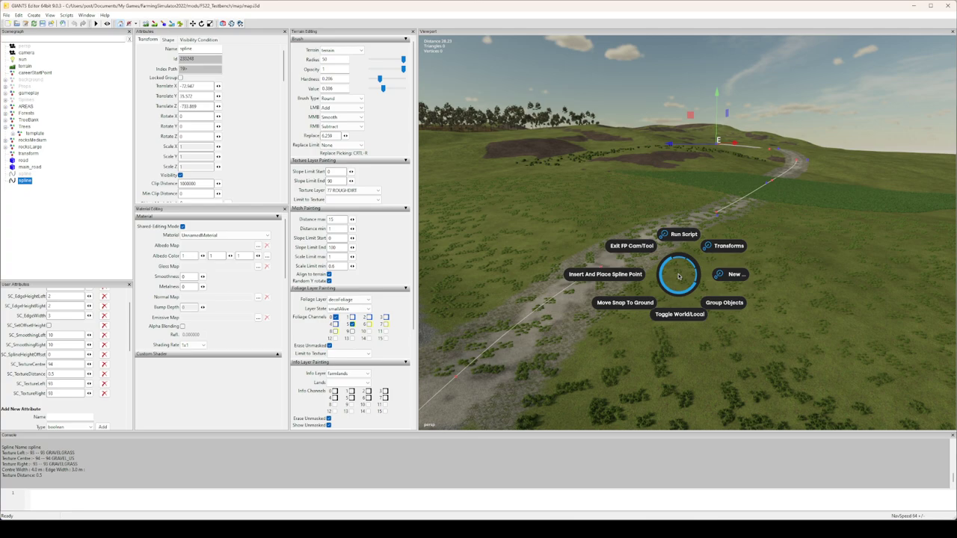
left_click_drag(666, 281, 650, 289, "alt")
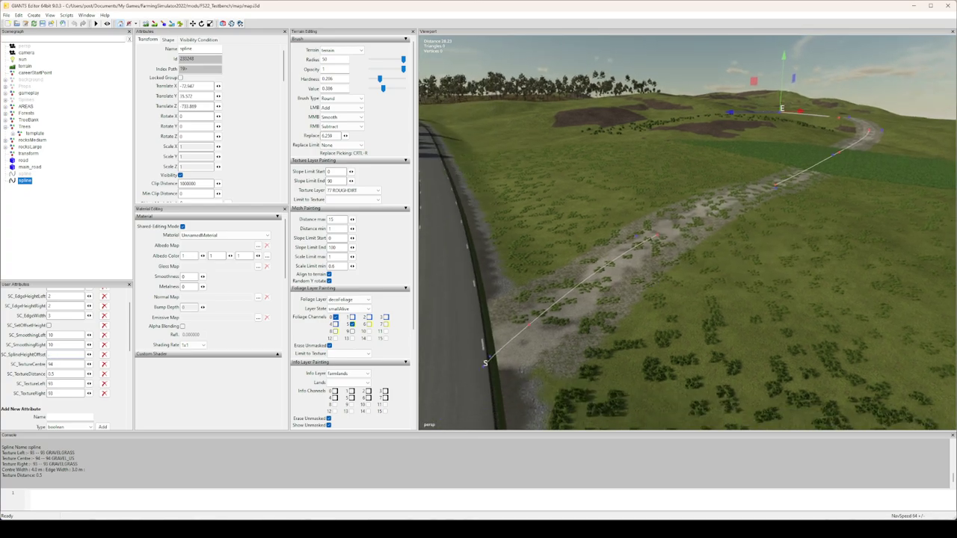
double_click(50, 355)
- Raise the terrain along the spline by running the SC Spline Height script from the pie menu's Run Script submenu
middle_click_drag(662, 260, 642, 257, "alt")
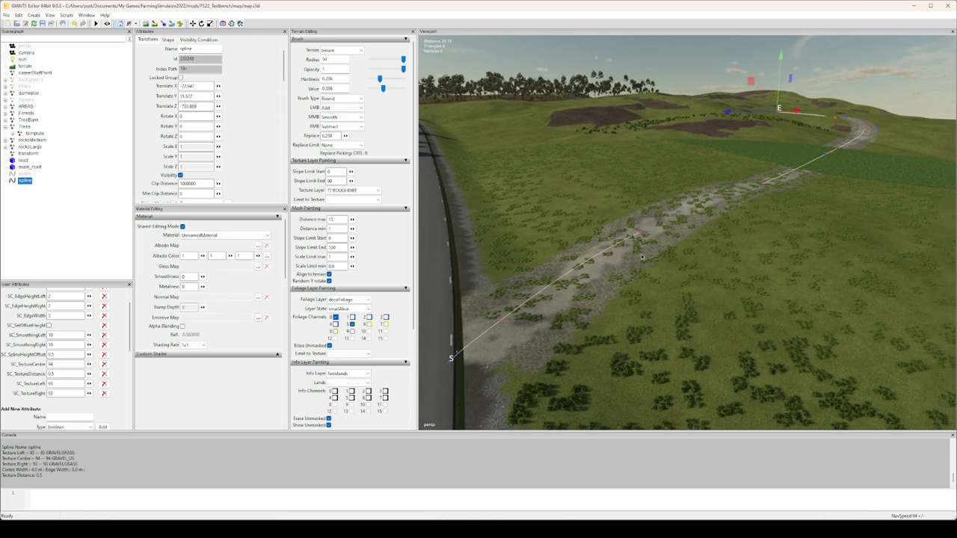
right_click(642, 256)
left_click(639, 220)
left_click(642, 182)
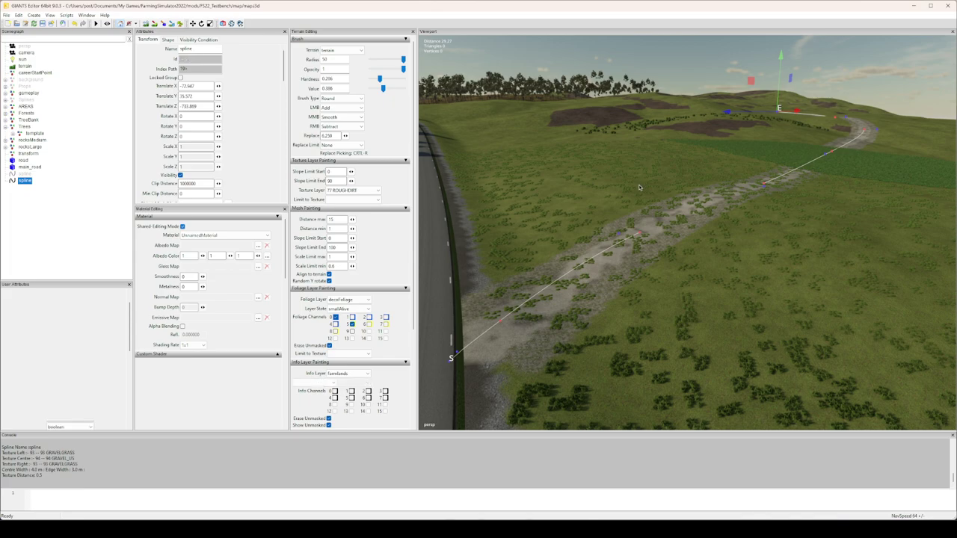
left_click_drag(686, 211, 750, 253, "alt")
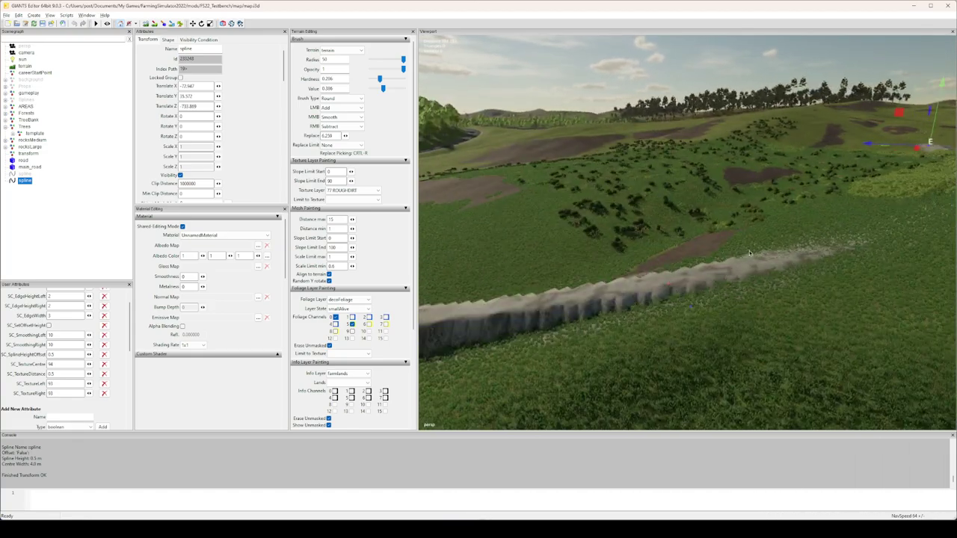
right_click_drag(645, 259, 585, 253, "alt")
- Choose Farmland 29 as the land for info layer painting and limit foliage painting to the 94 GRAVEL_US texture
left_click(172, 24)
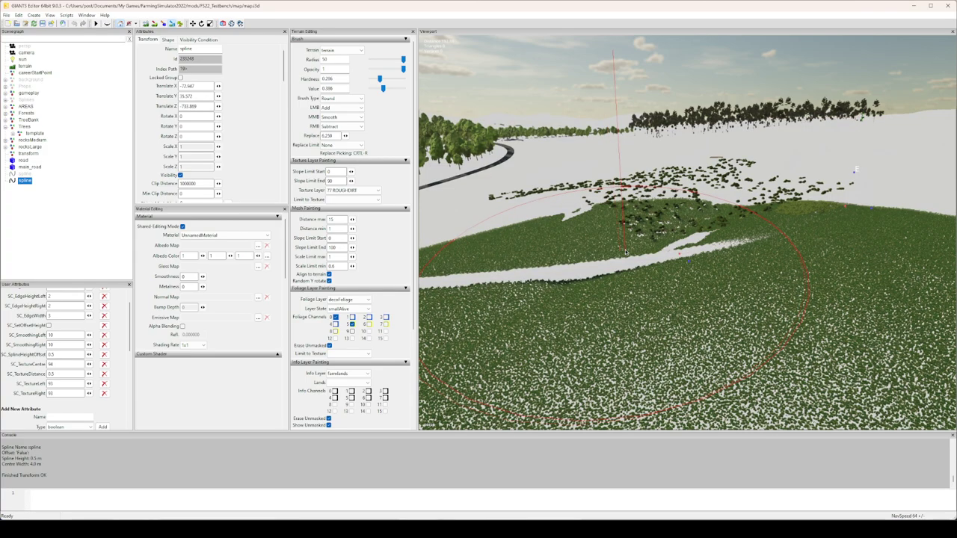
left_click(364, 381)
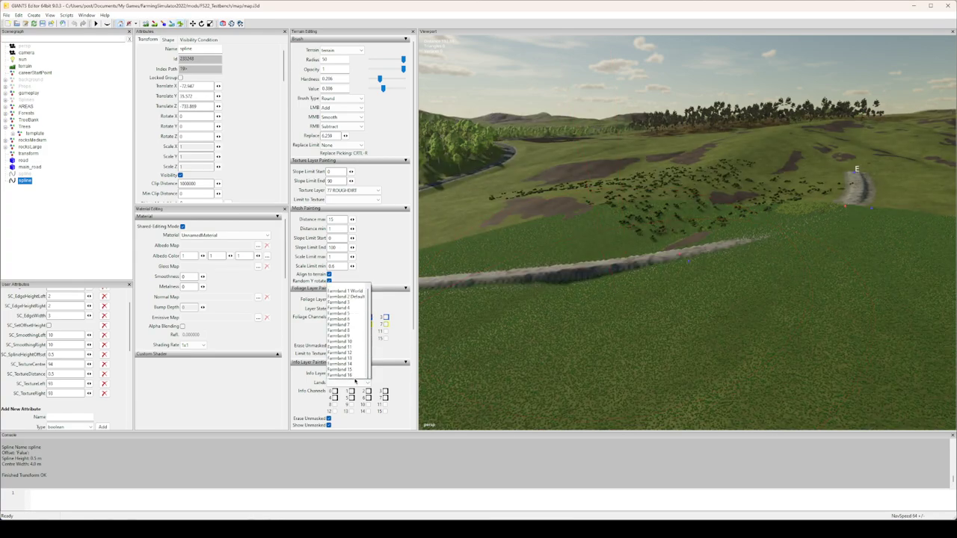
left_click(342, 338)
left_click(352, 354)
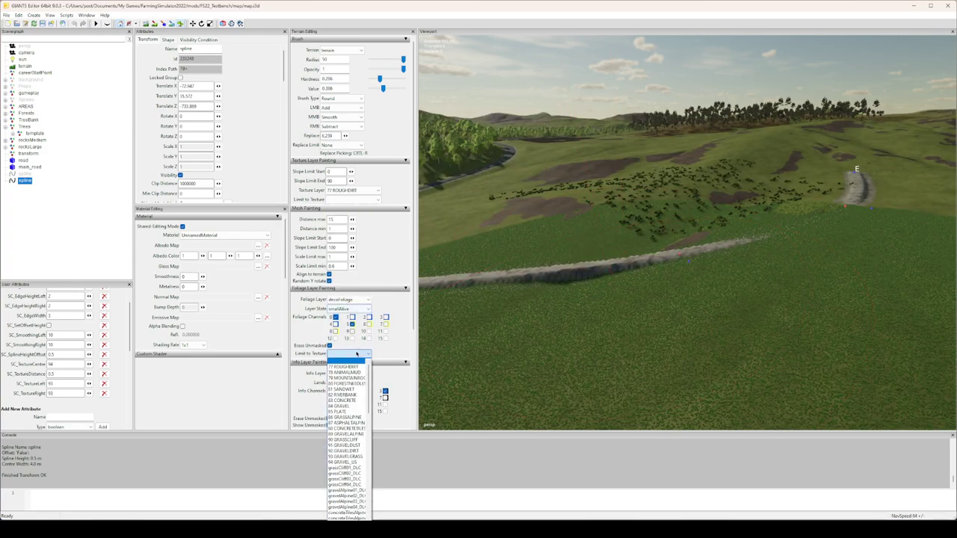
left_click(346, 462)
- Brush the foliage off the gravel track along the spline, with painting limited to the GRAVEL_US texture
mouse_move(580, 282)
middle_mouse_down("alt")
mouse_move(830, 314)
mouse_move(733, 315)
middle_mouse_up("alt")
left_click(830, 314)
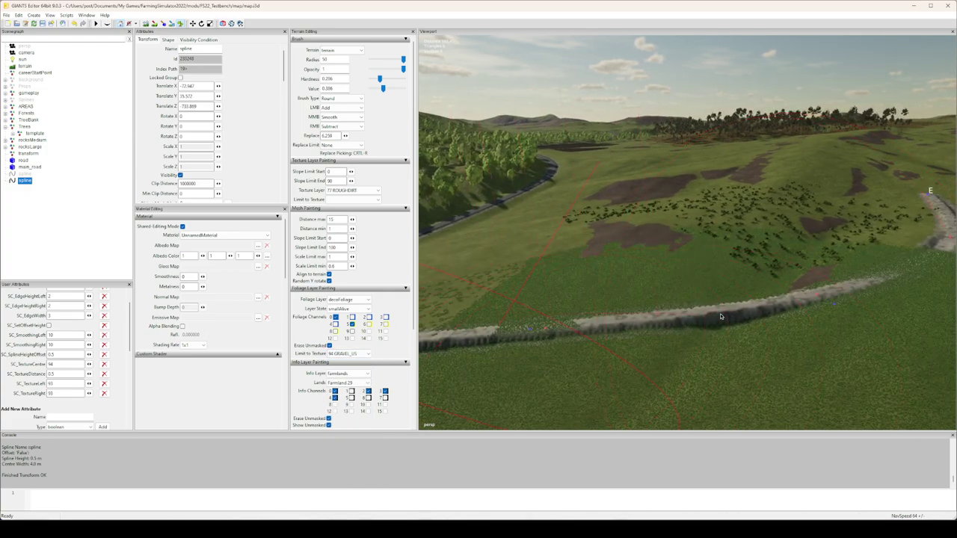
right_click_drag(732, 314, 794, 261)
mouse_move(801, 220)
middle_mouse_down("alt")
mouse_move(584, 330)
mouse_move(774, 221)
mouse_move(860, 209)
middle_mouse_up("alt")
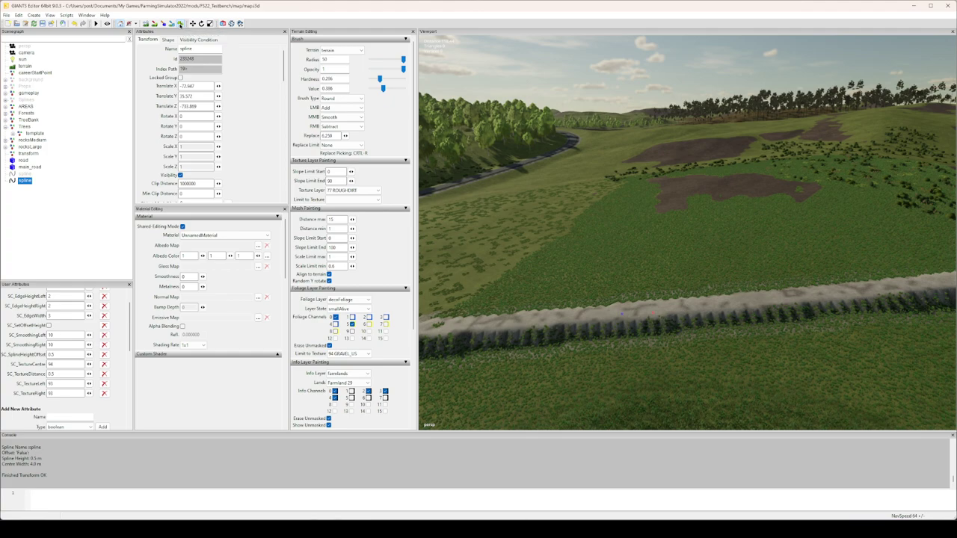
- Switch to the AutoHotkey user bindings file in Visual Studio Code and review the F2 to F6 toolbar brush bindings
mouse_move(82, 530)
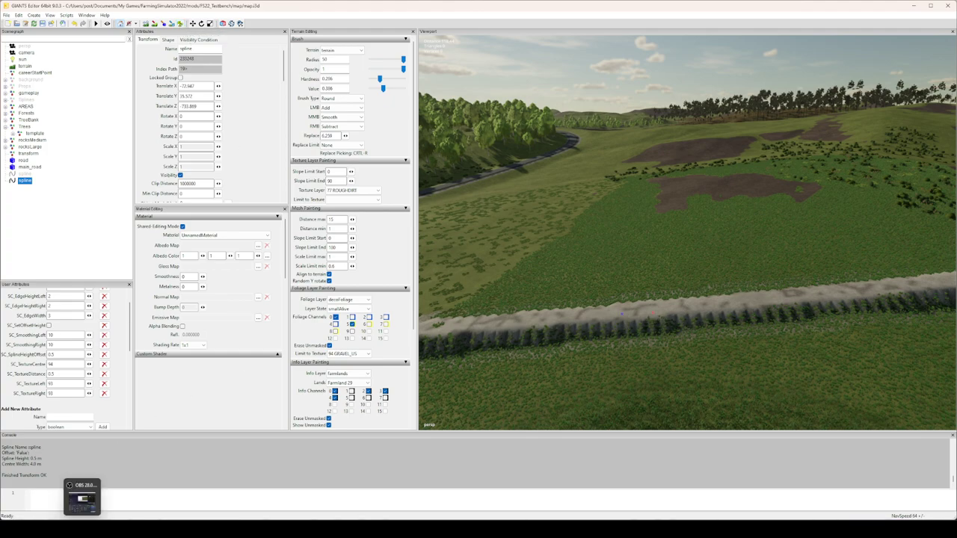
mouse_move(43, 529)
left_click(21, 501)
scroll(557, 279, "up", 1)
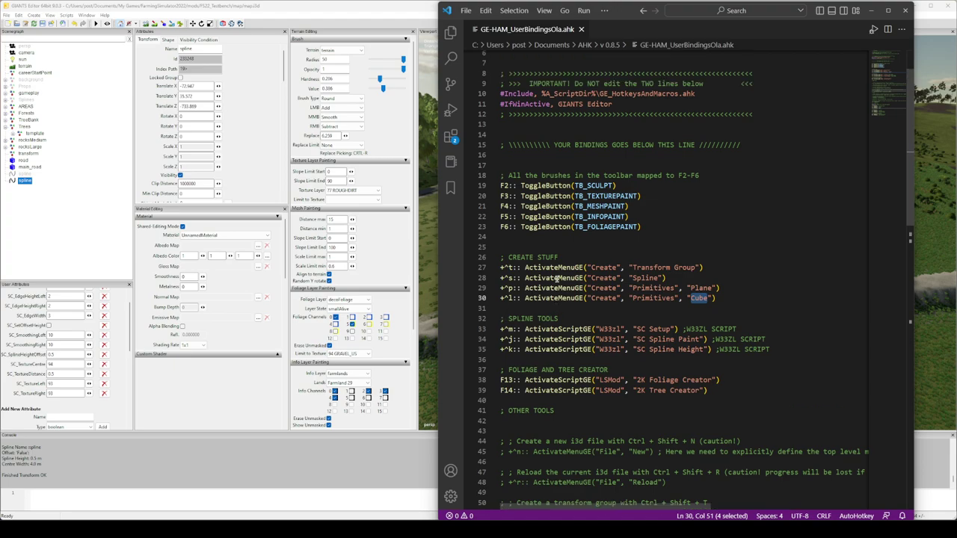
scroll(558, 279, "up", 1)
left_click_drag(642, 253, 497, 212)
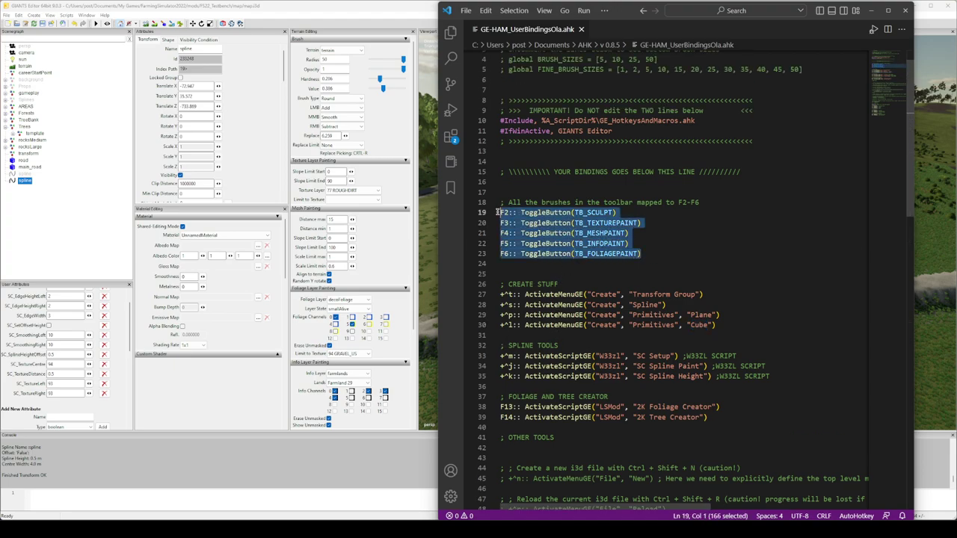
left_click(513, 213)
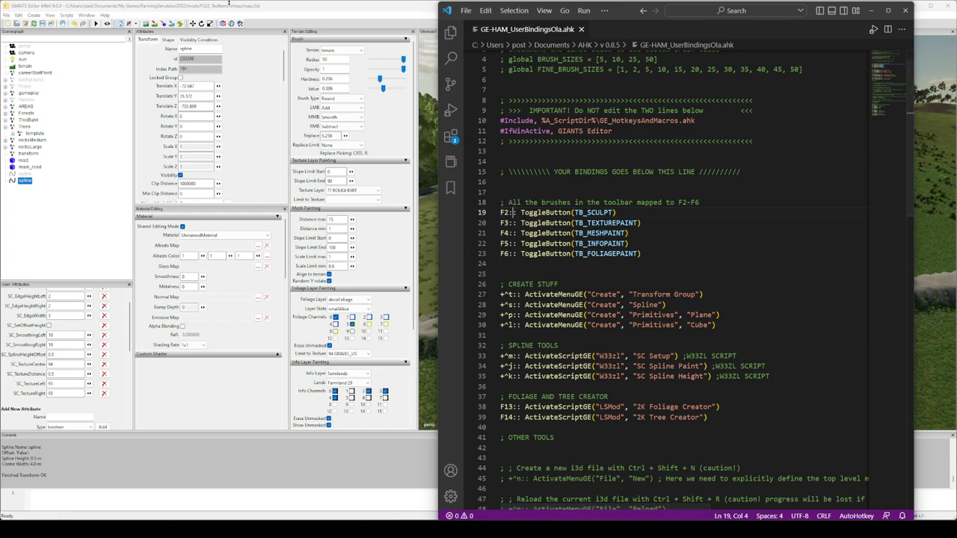
- Switch back to GIANTS Editor, set the terrain brush radius to 12.65 and check the brush against the raised gravel track
left_click(277, 20)
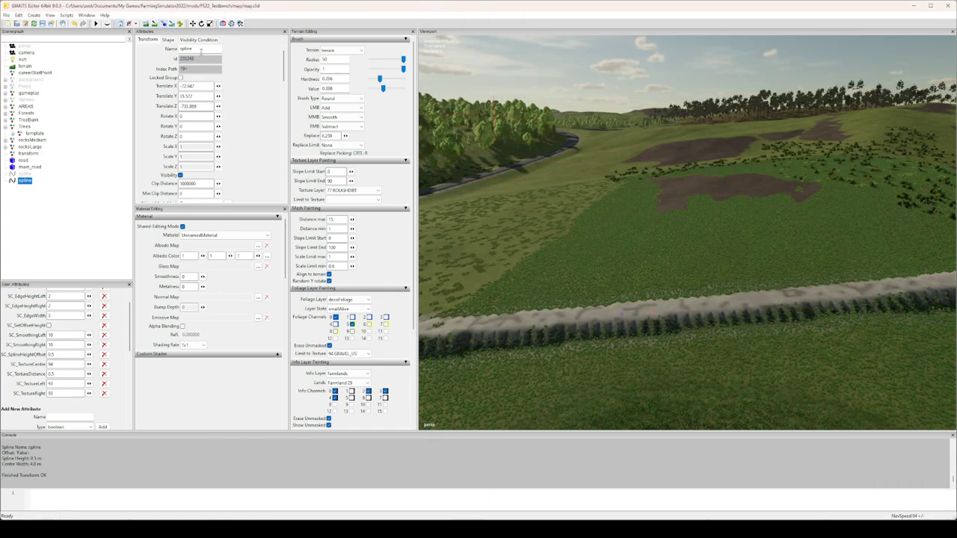
left_click(172, 24)
left_click_drag(403, 59, 379, 60)
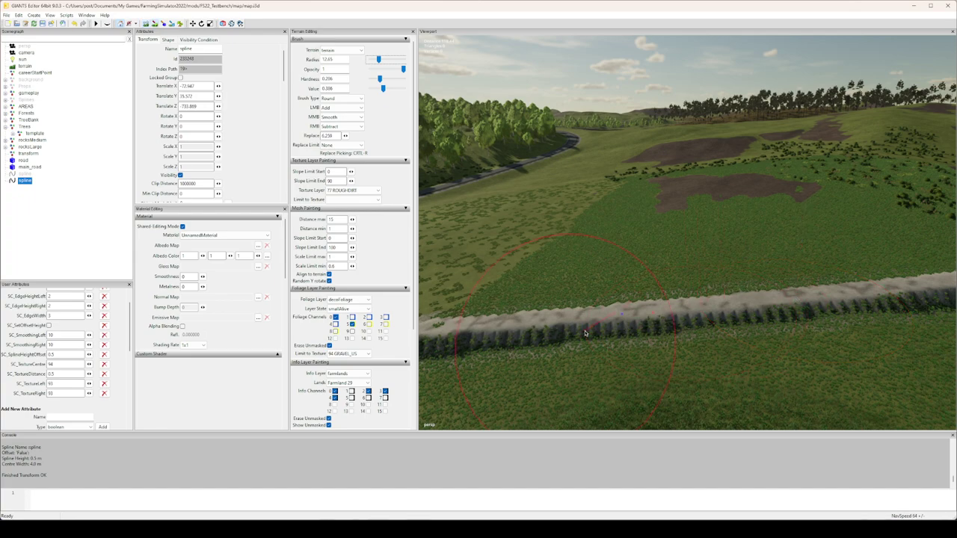
scroll(598, 303, "down", 3)
middle_click_drag(599, 303, 677, 281, "alt")
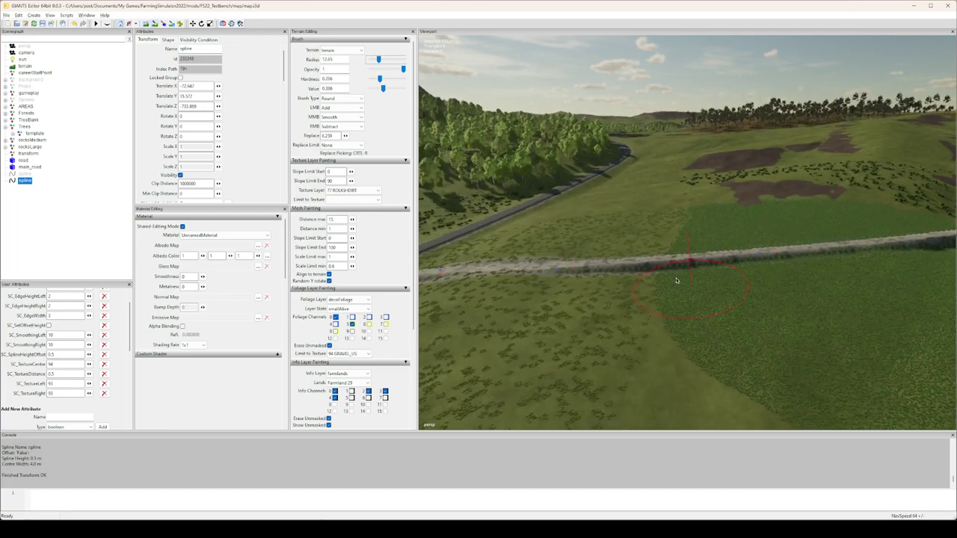
left_click_drag(677, 281, 646, 274, "alt")
middle_click_drag(646, 274, 671, 274, "alt")
scroll(672, 273, "down", 2)
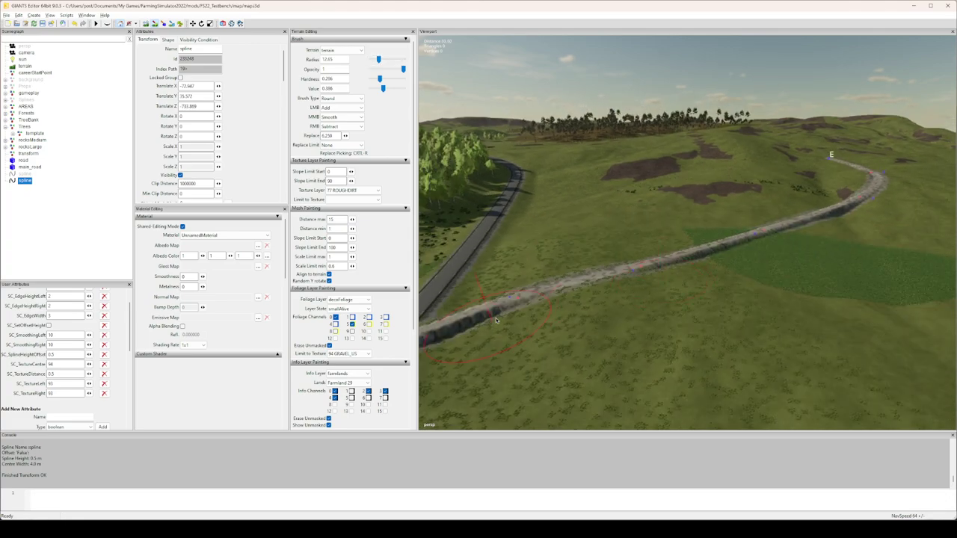
right_click_drag(496, 321, 528, 306)
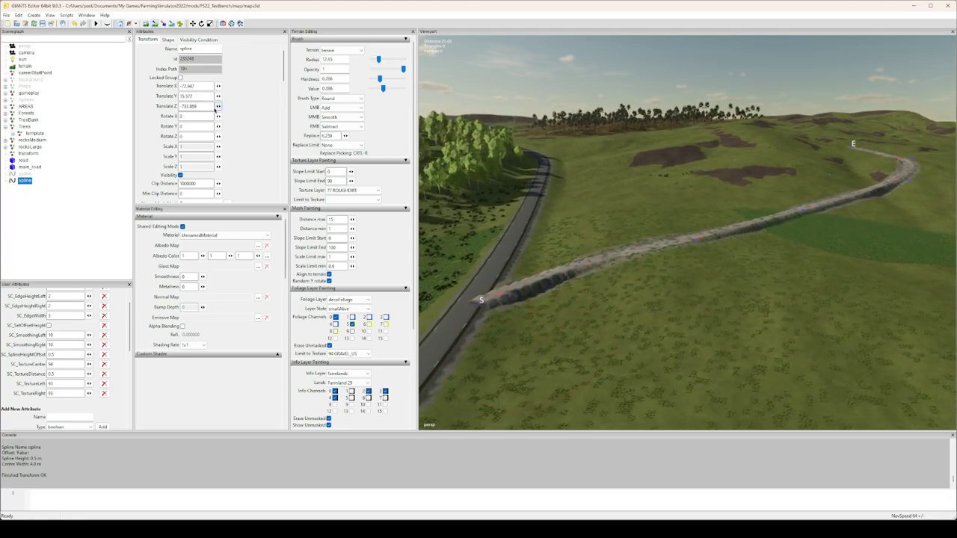
- Switch to Visual Studio Code and restore the line +^g:: ActivateScriptGE("LSMod", "Get World Coordinates") ;W33ZL SCRIPT under OTHER TOOLS
key("alt+Tab")
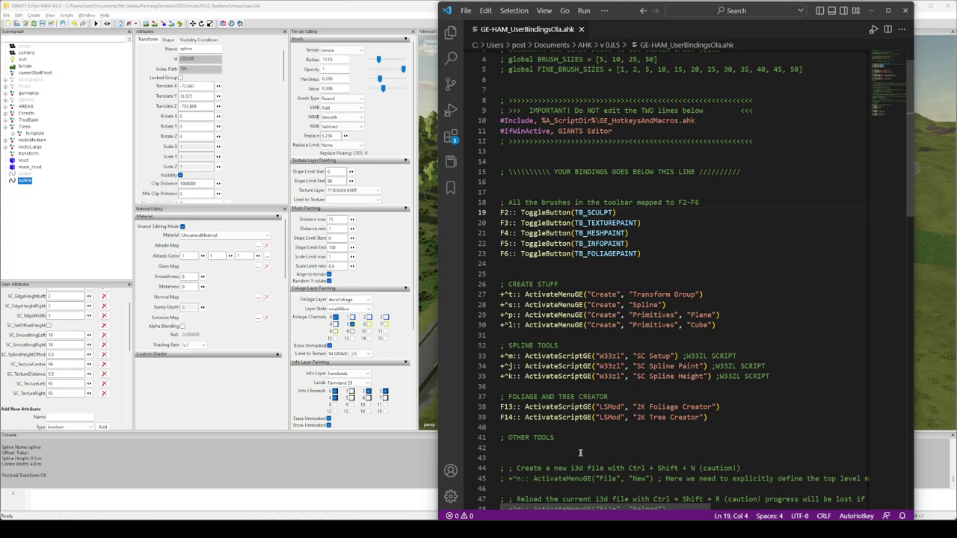
key("ctrl+z")
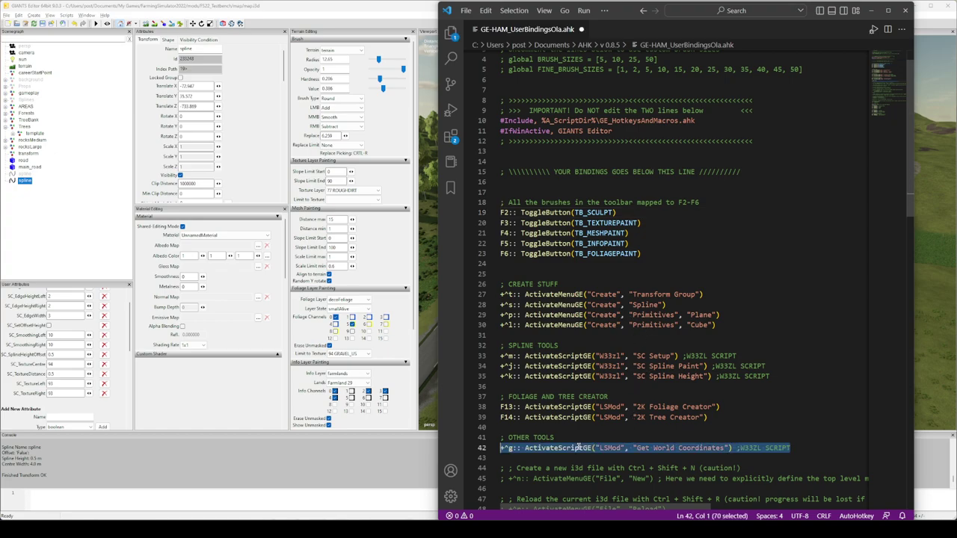
left_click(510, 449)
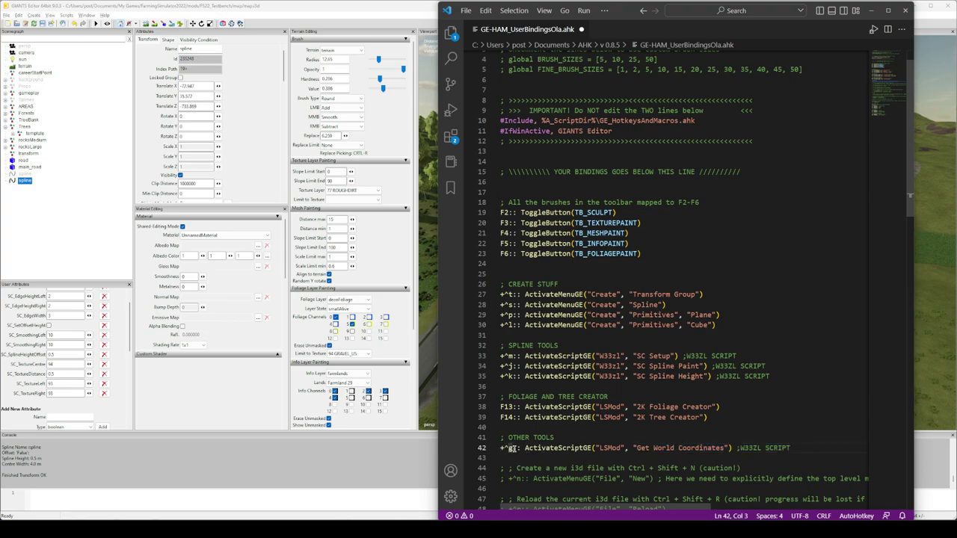
- Review the hotkey, the LSMod submenu argument and the Get World Coordinates script name in the binding on line 42
left_click_drag(513, 448, 499, 448)
double_click(609, 448)
left_click_drag(636, 448, 722, 448)
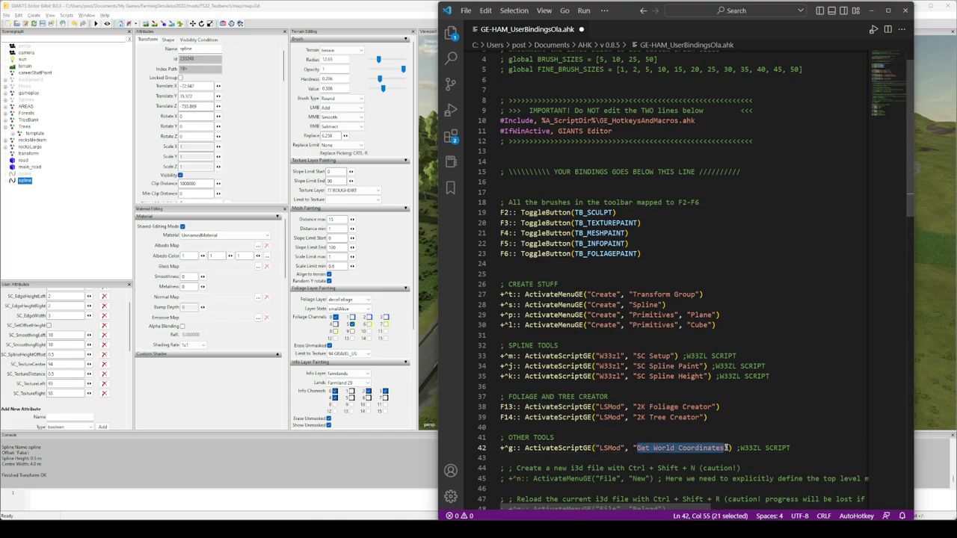
left_click(729, 448)
left_click_drag(803, 447, 519, 447)
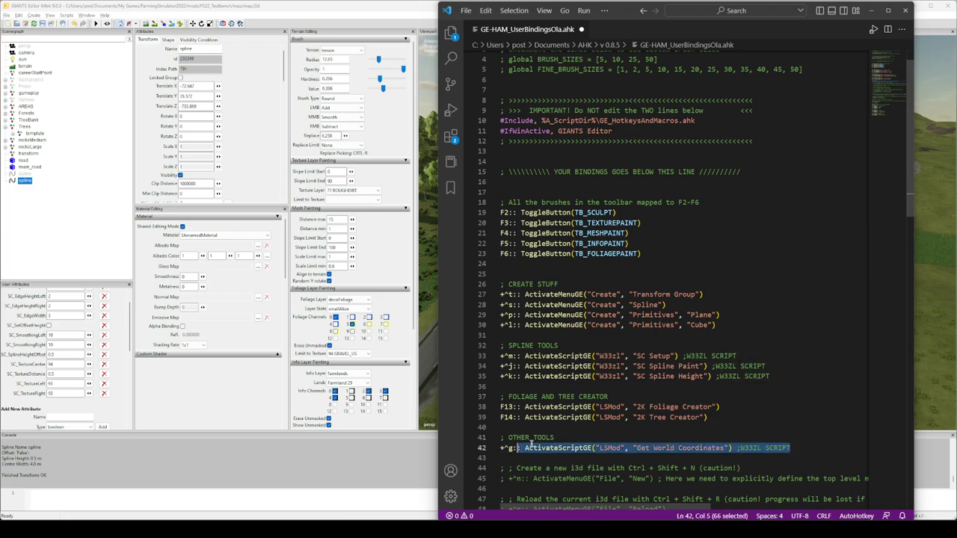
left_click(587, 431)
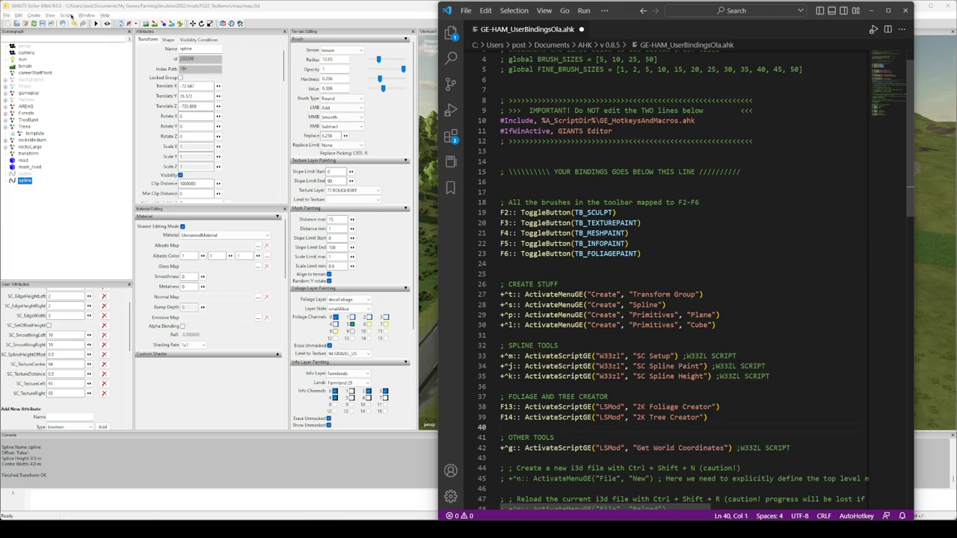
- Check in GIANTS Editor where the Get World Coordinates script sits among the LSMod scripts
left_click(67, 15)
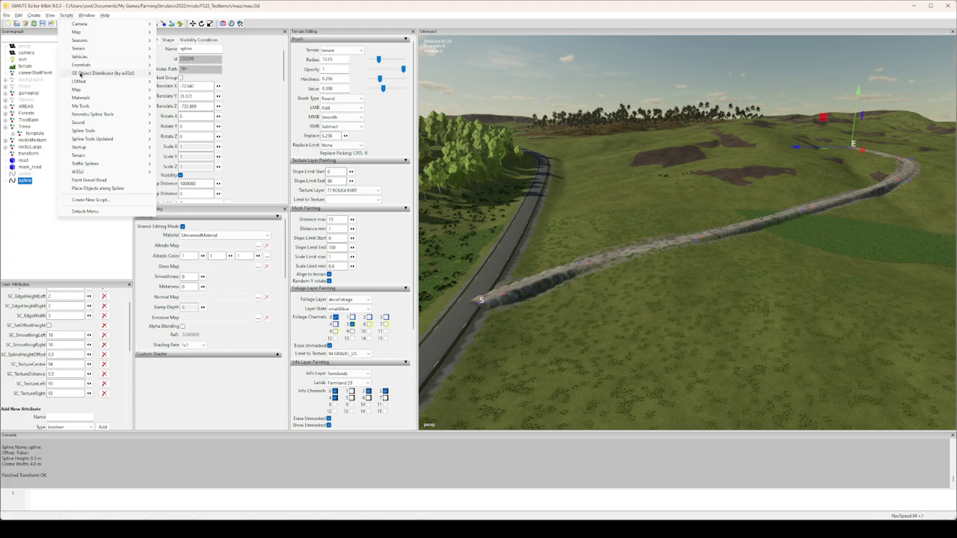
mouse_move(81, 80)
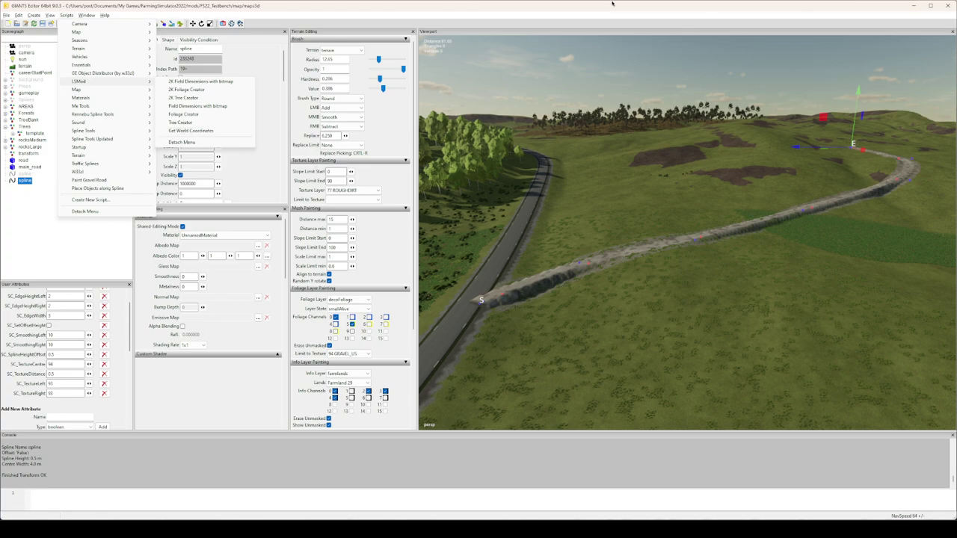
left_click(612, 3)
- Save the AutoHotkey user bindings file in Visual Studio Code and reload the running AutoHotkey script
mouse_move(43, 530)
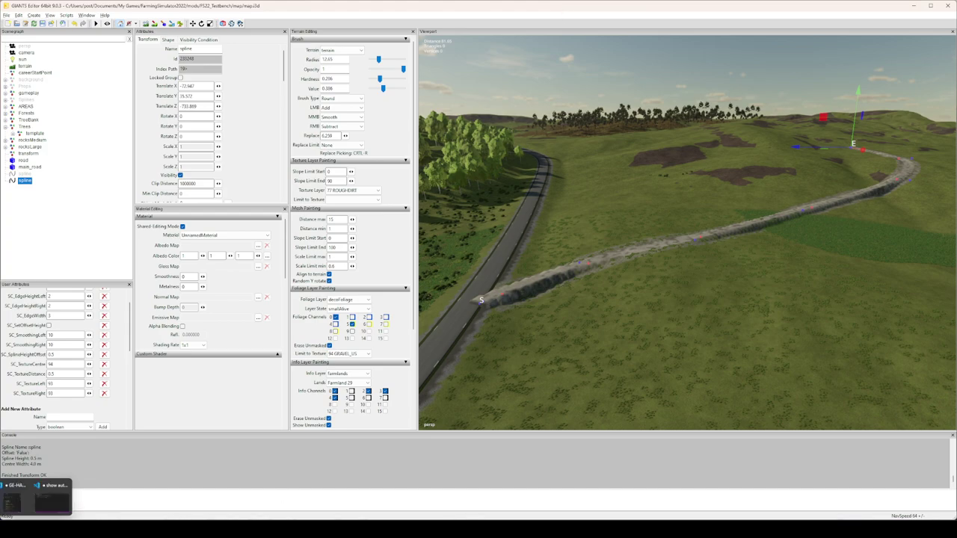
left_click(16, 497)
left_click(570, 377)
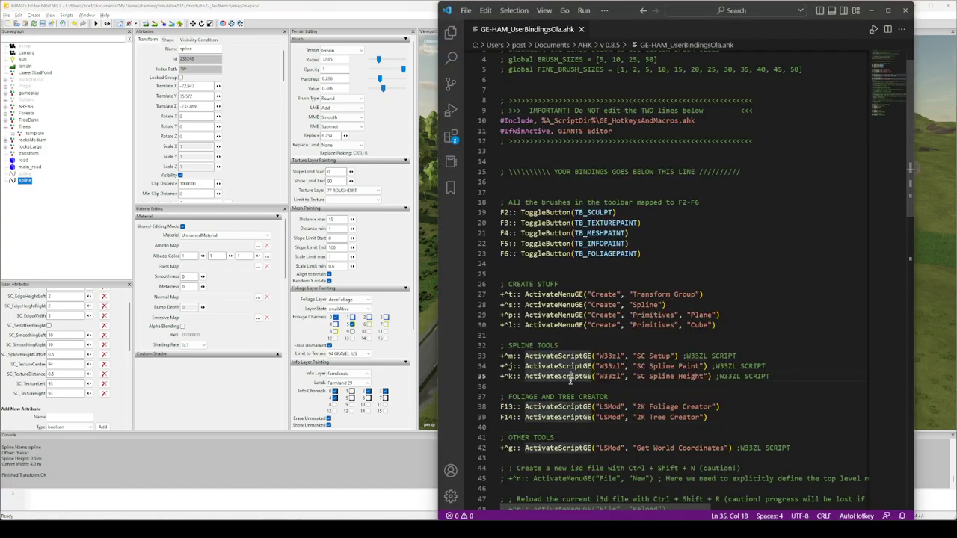
right_click(808, 530)
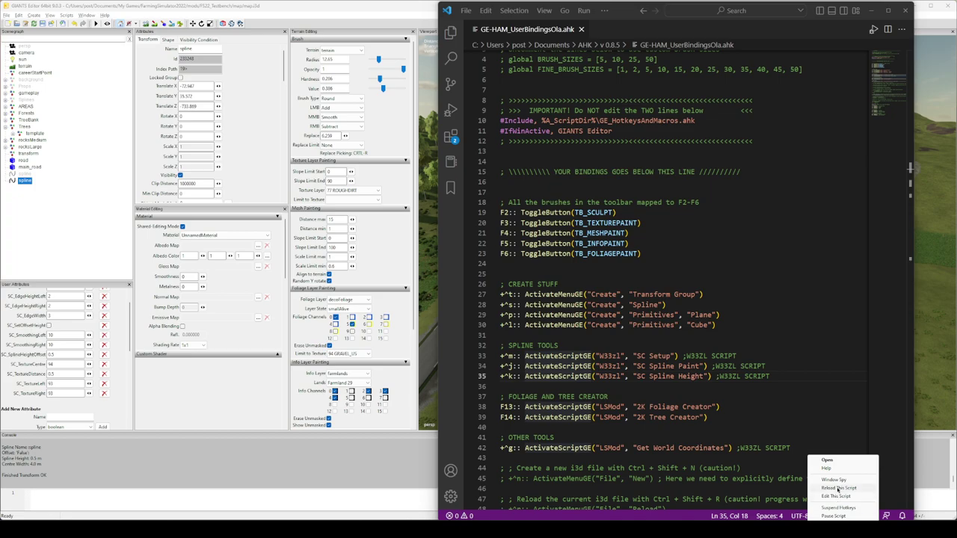
left_click(838, 488)
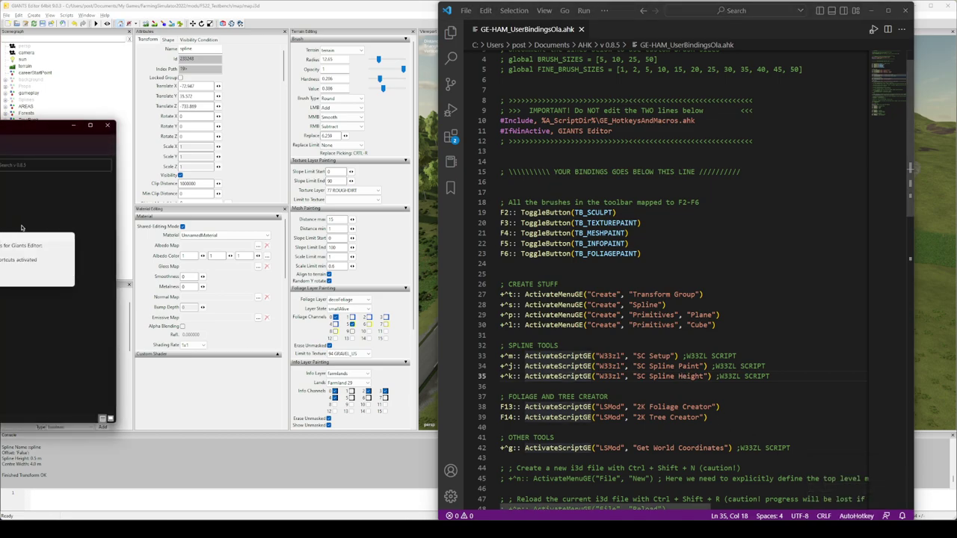
- Return to GIANTS Editor and open the AutoHotPie configuration window
left_click(146, 6)
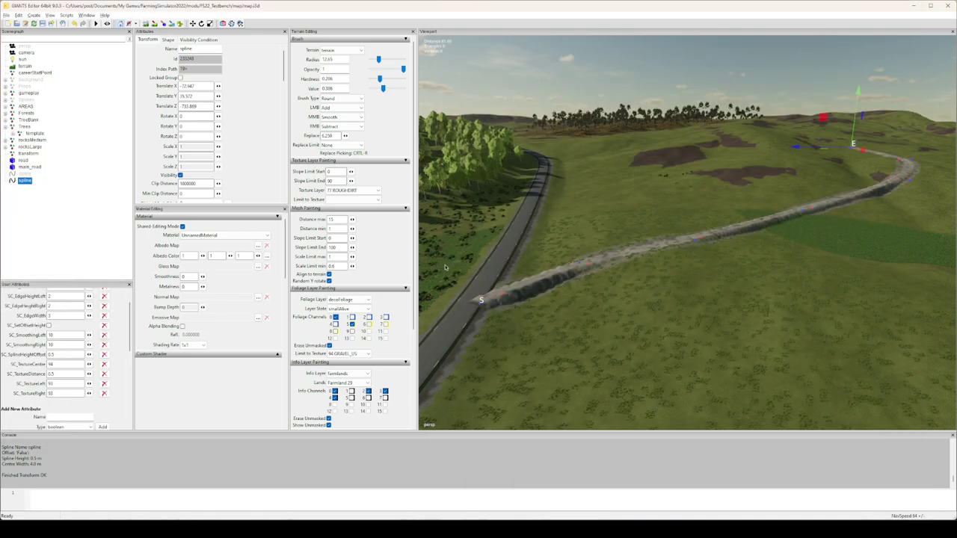
left_click(801, 529)
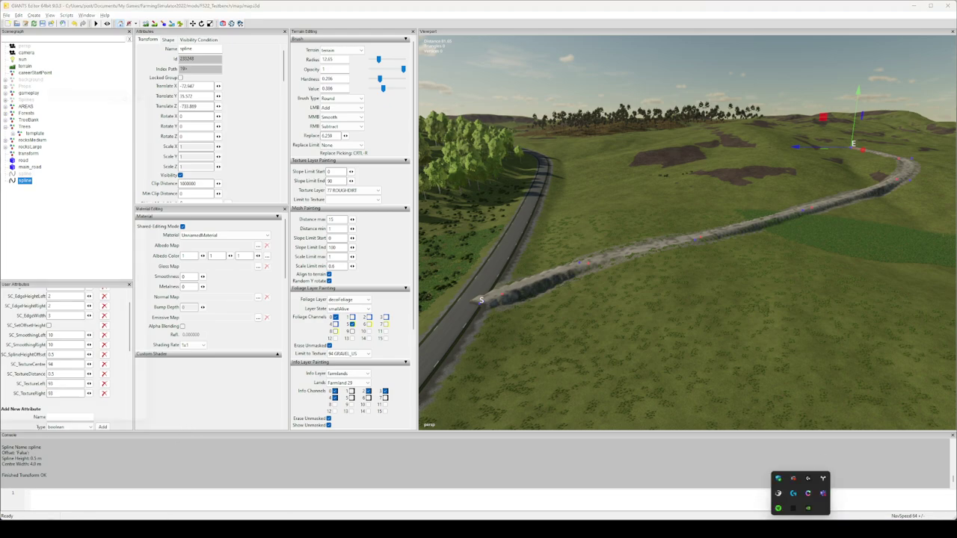
left_click(808, 508)
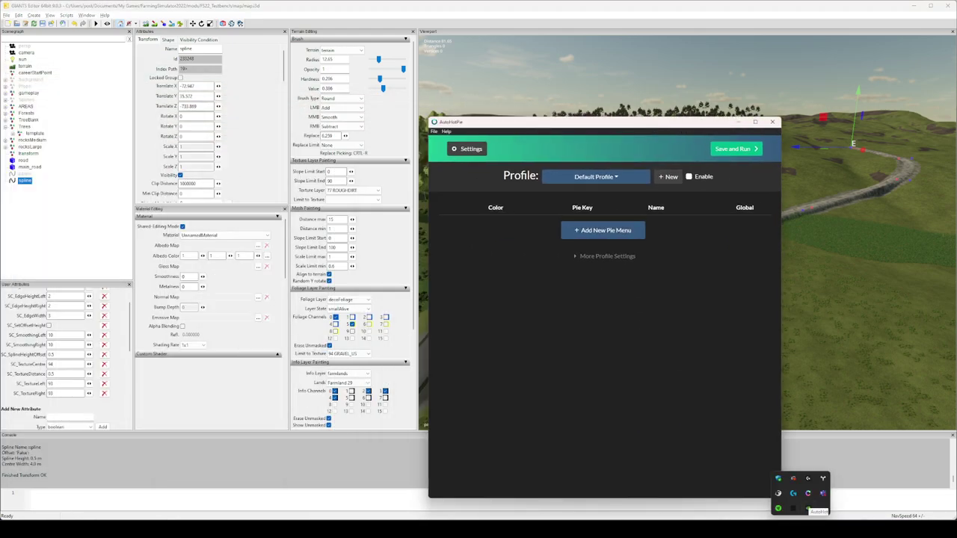
- Open Pie Menu 1 of the Giants Editor profile and add a new slice beside Toggle World/Local
left_click(596, 176)
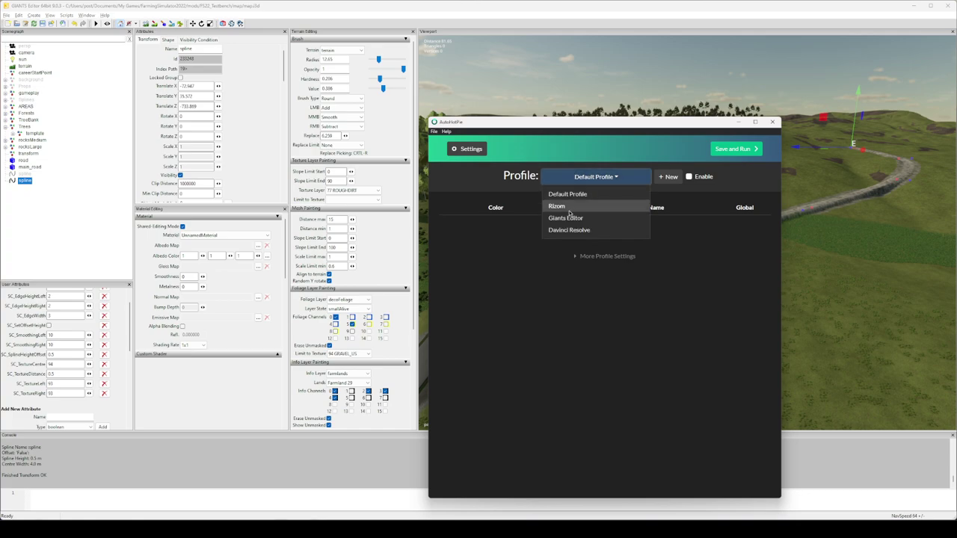
left_click(568, 218)
left_click(462, 225)
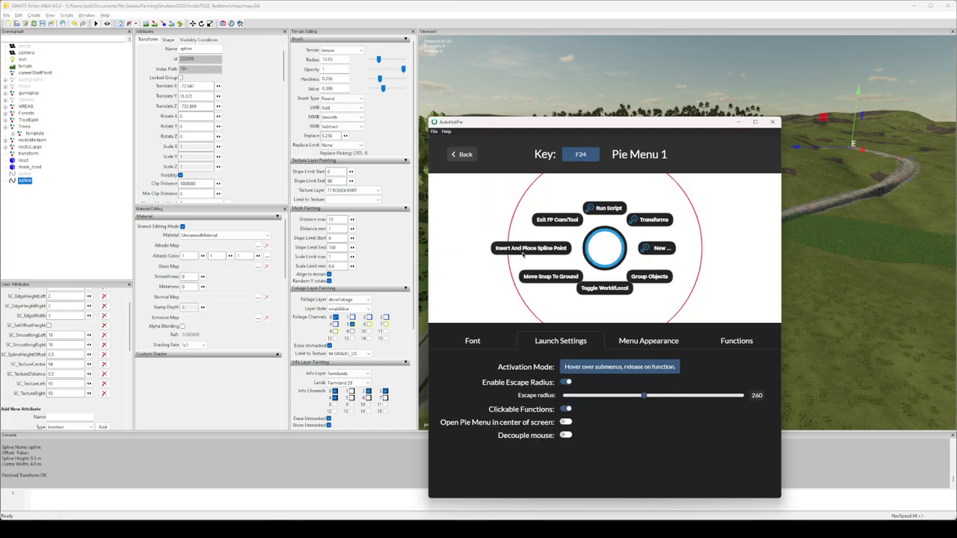
left_click(590, 288)
left_click(573, 285)
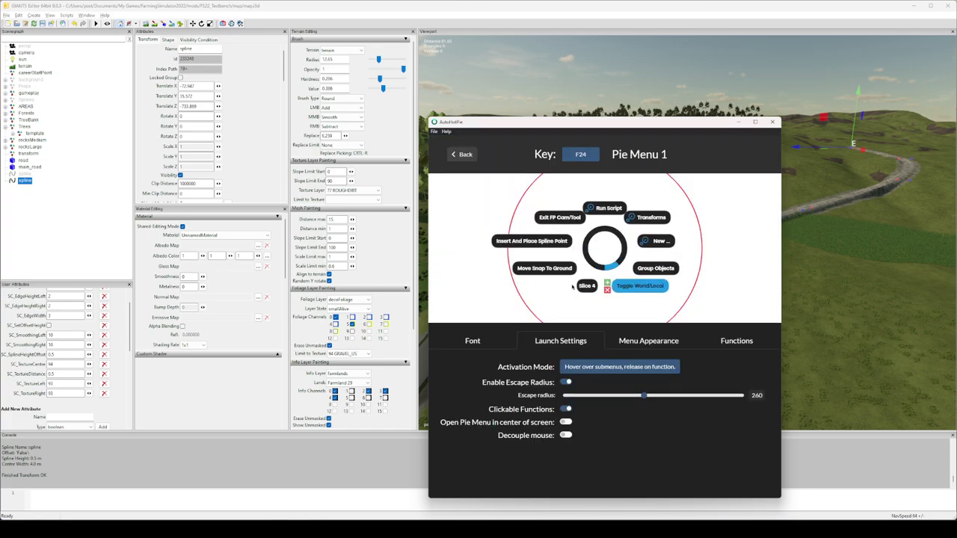
left_click(587, 286)
- Assign the new slice a Send Key function with the Ctrl+Shift+G keystroke
left_click(737, 341)
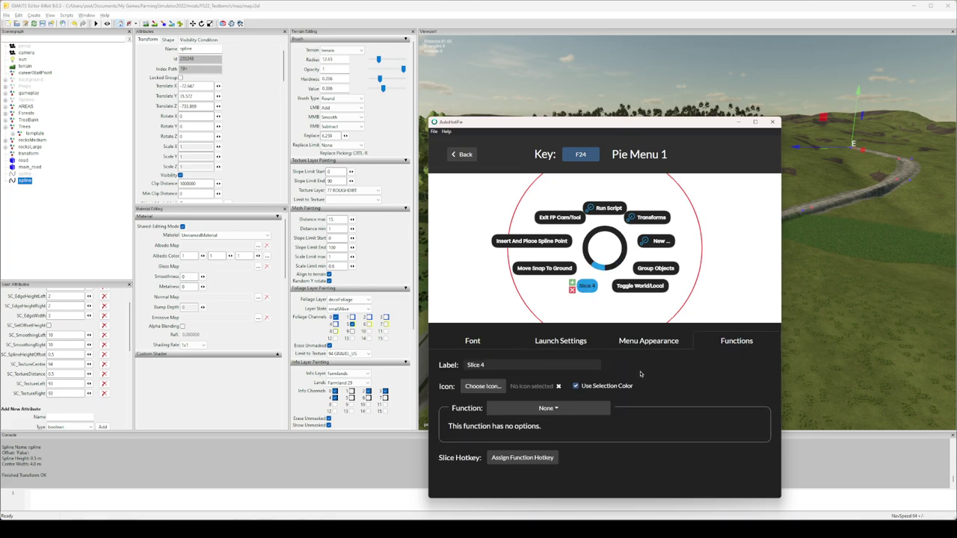
left_click(550, 408)
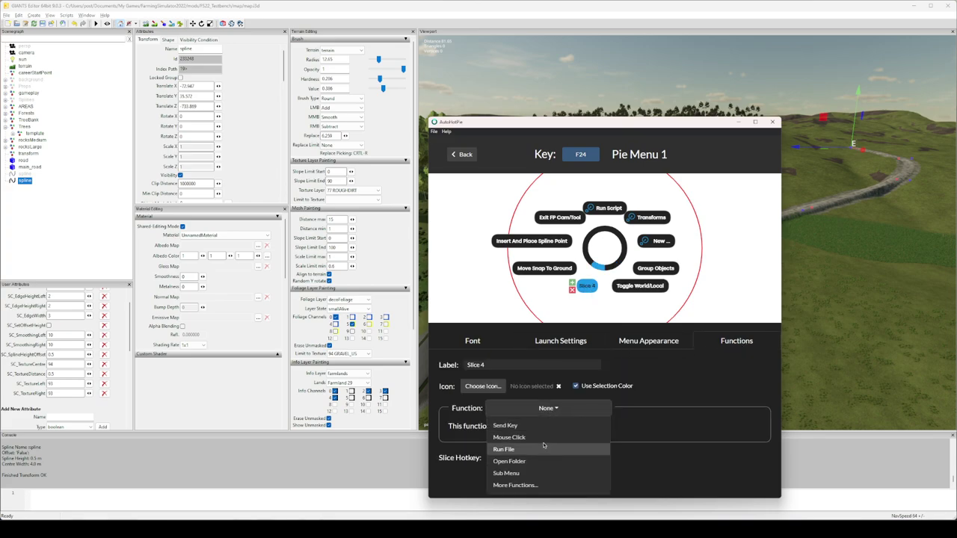
left_click(533, 426)
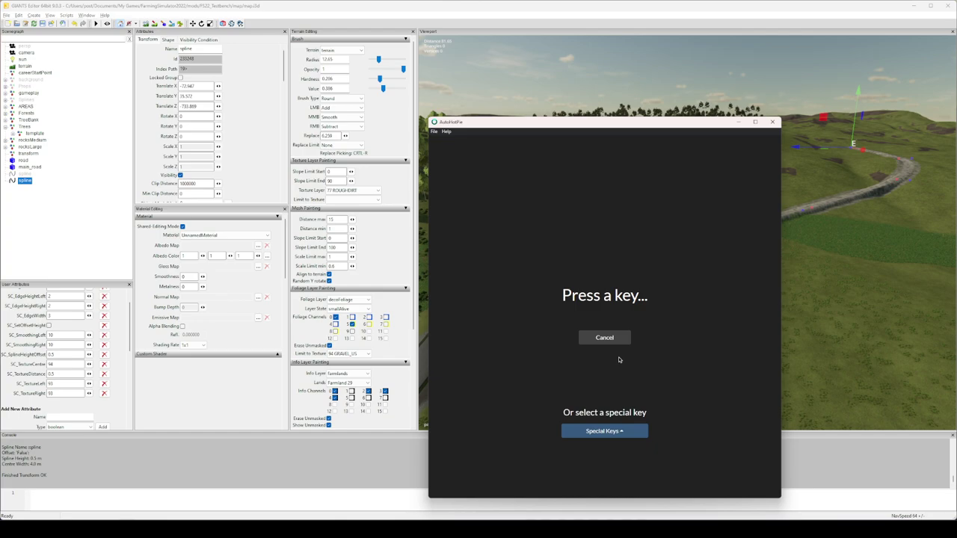
key("ctrl+shift+g")
left_click(634, 329)
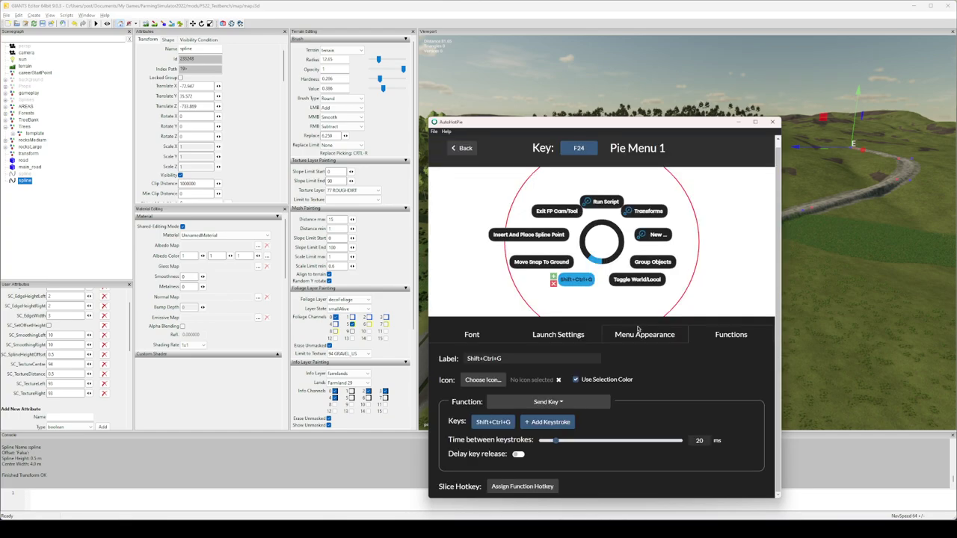
- Label the new slice "Get World Coord", then save and run the pie menu configuration
left_click(502, 359)
type("Get World Coord")
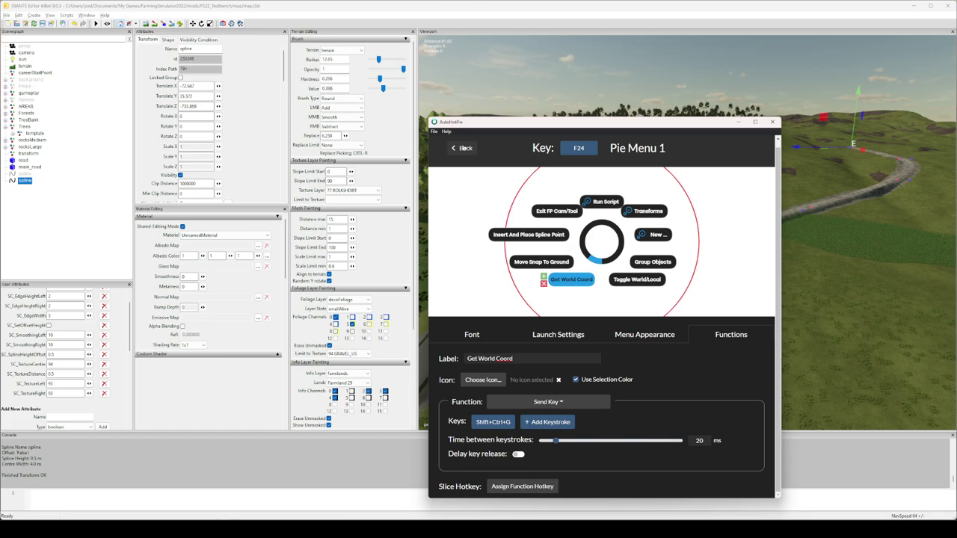
left_click(463, 148)
left_click(733, 149)
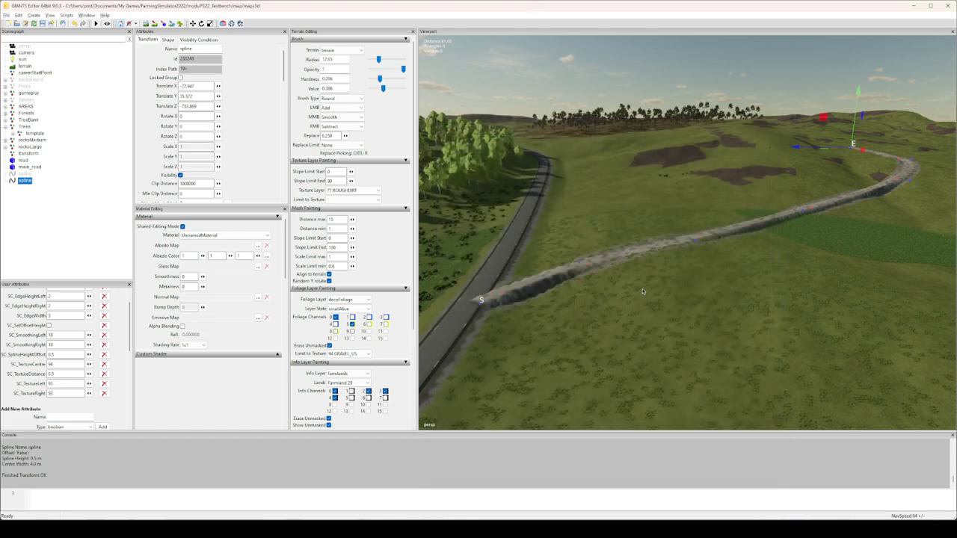
- Try the Get World Coord slice on the spline in GIANTS Editor, undo the resulting grouping and reselect the spline
right_click(650, 252)
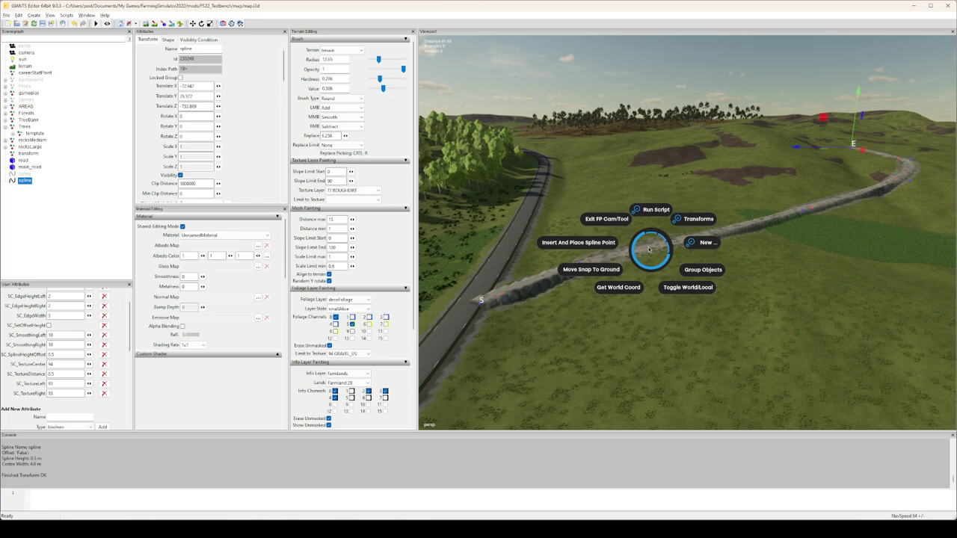
key("grave")
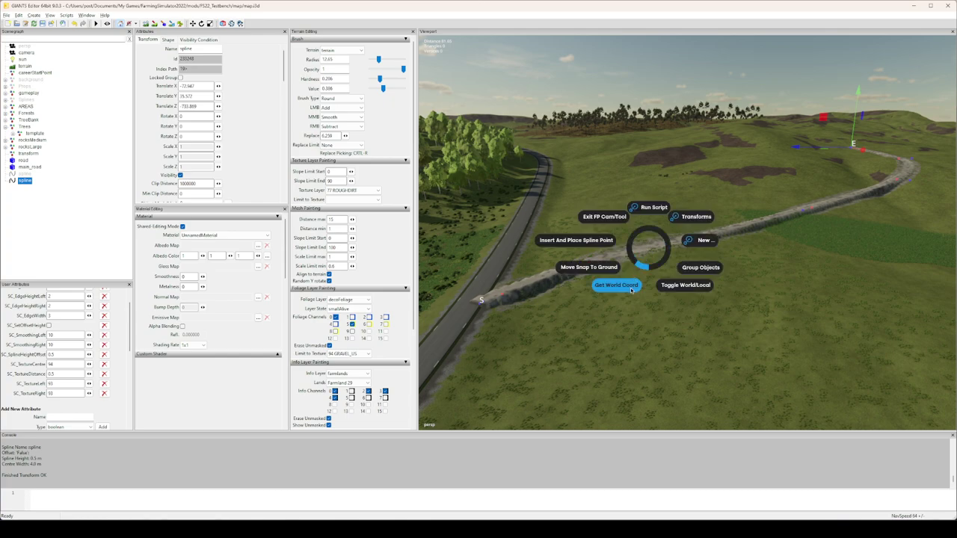
left_click(630, 289)
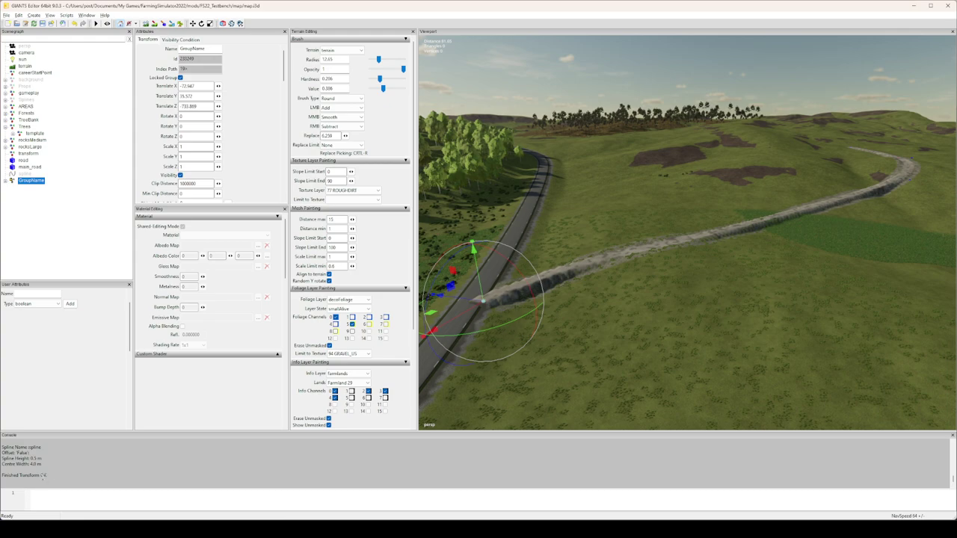
key("ctrl+z")
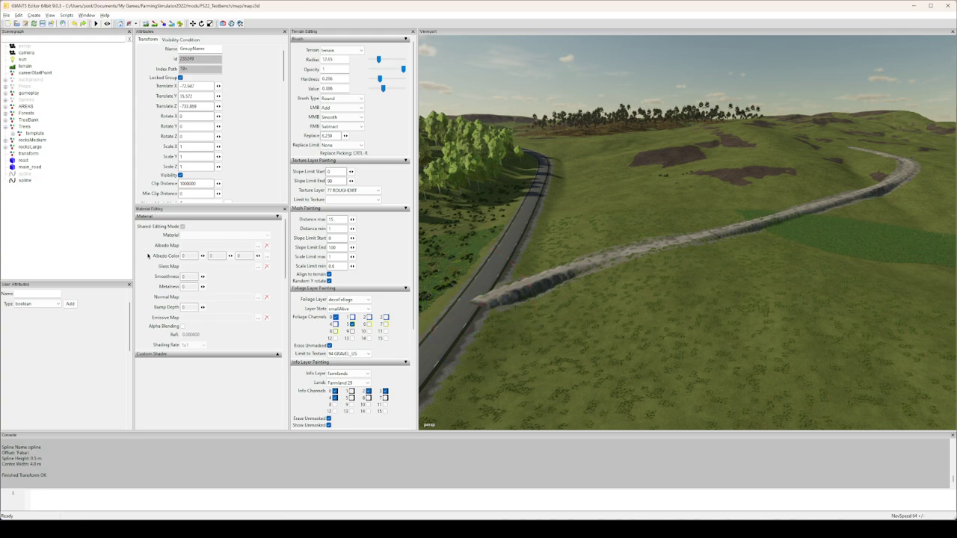
left_click(20, 183)
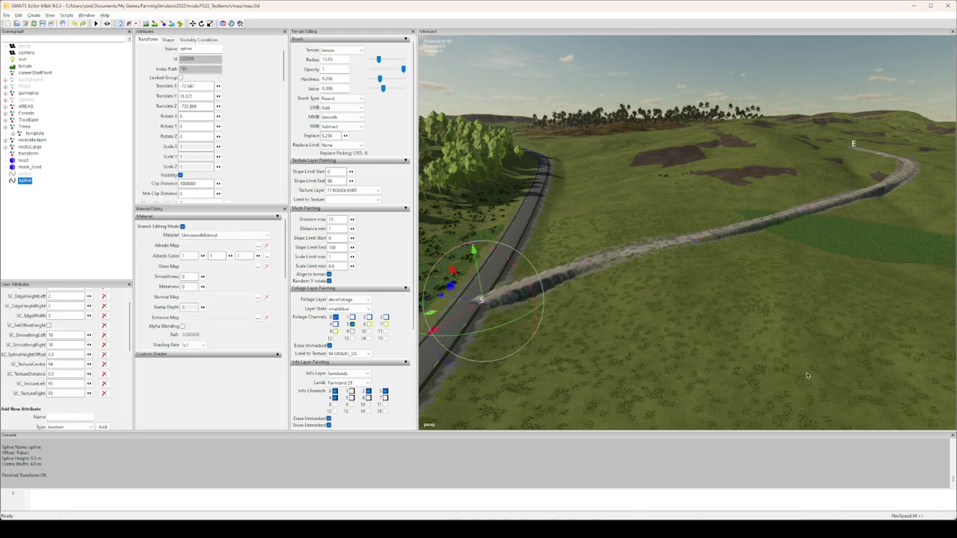
- Reopen the AutoHotPie configuration and check the function settings of the Get World Coord slice in Pie Menu 1
double_click(805, 528)
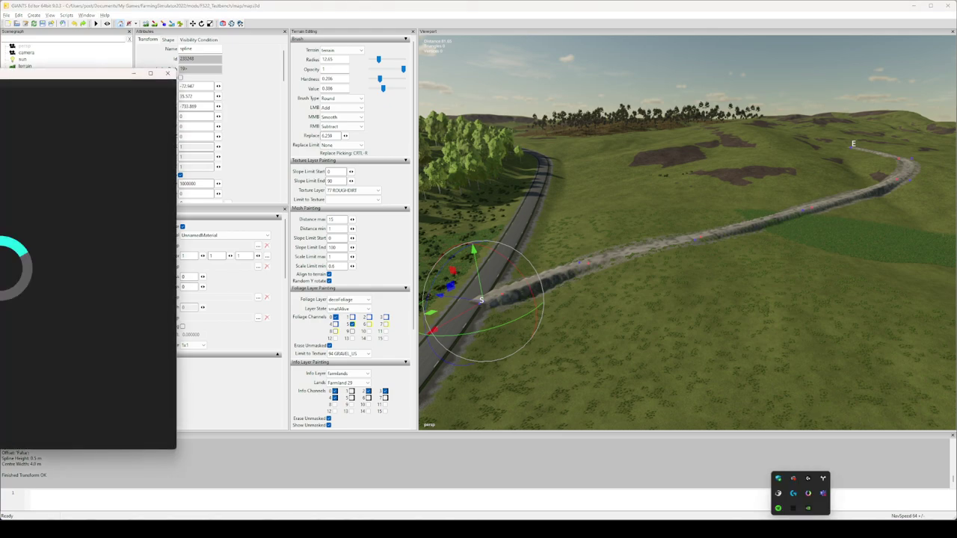
left_click(6, 128)
left_click(6, 169)
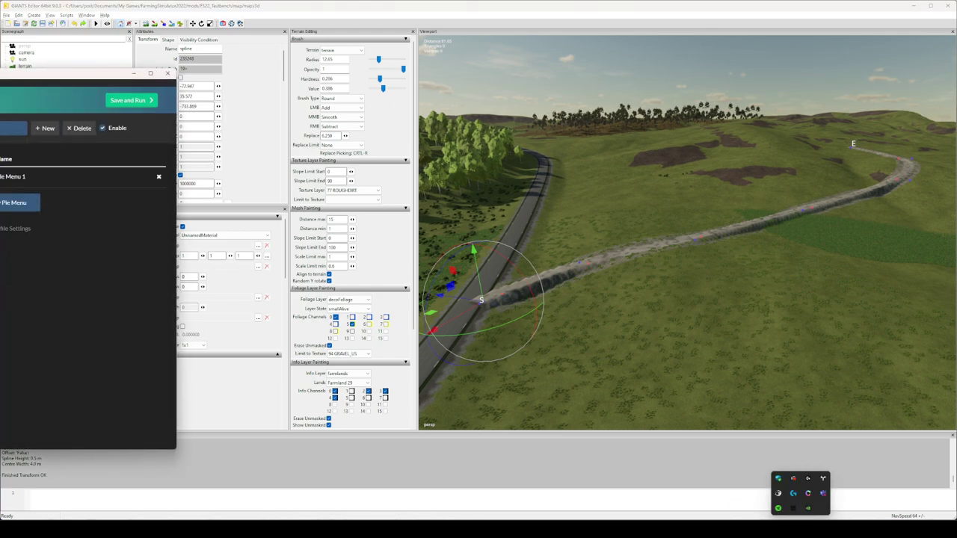
left_click(6, 178)
left_click(358, 232)
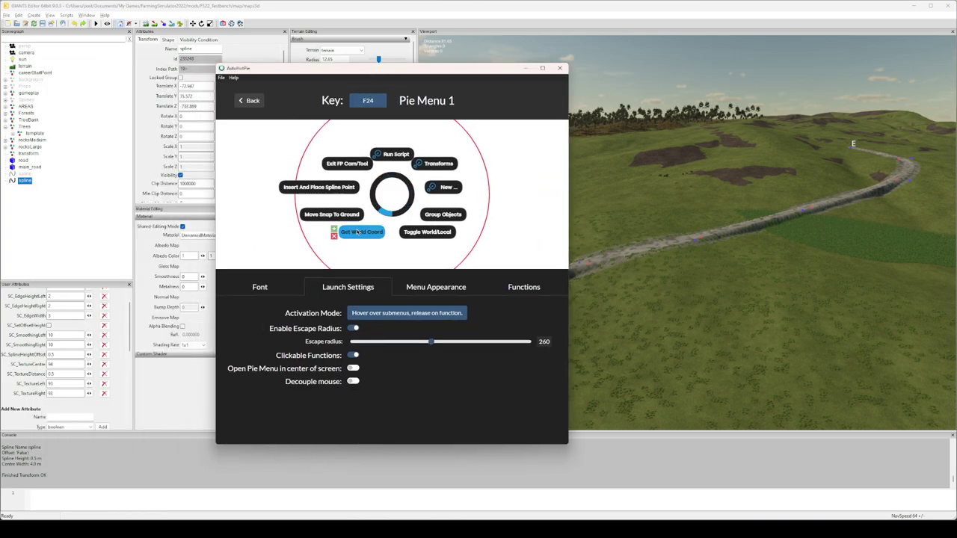
left_click(518, 287)
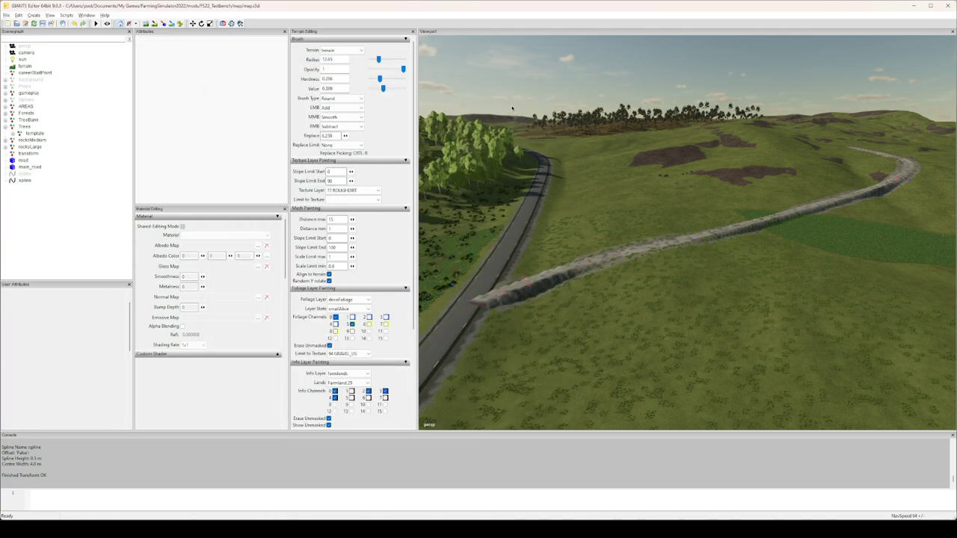
- Open the running AutoHotkey script for editing and copy the Get World Coordinates binding on line 42
right_click(809, 530)
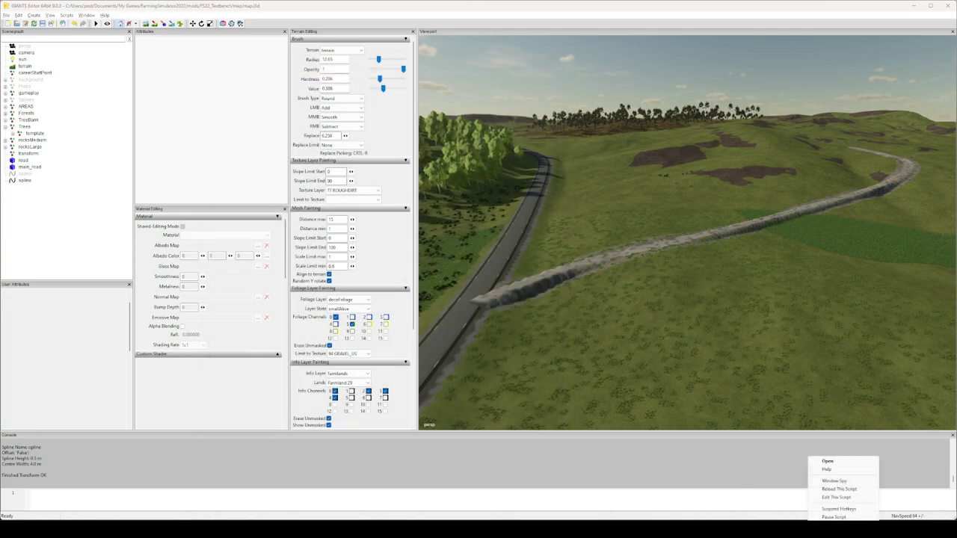
left_click(836, 498)
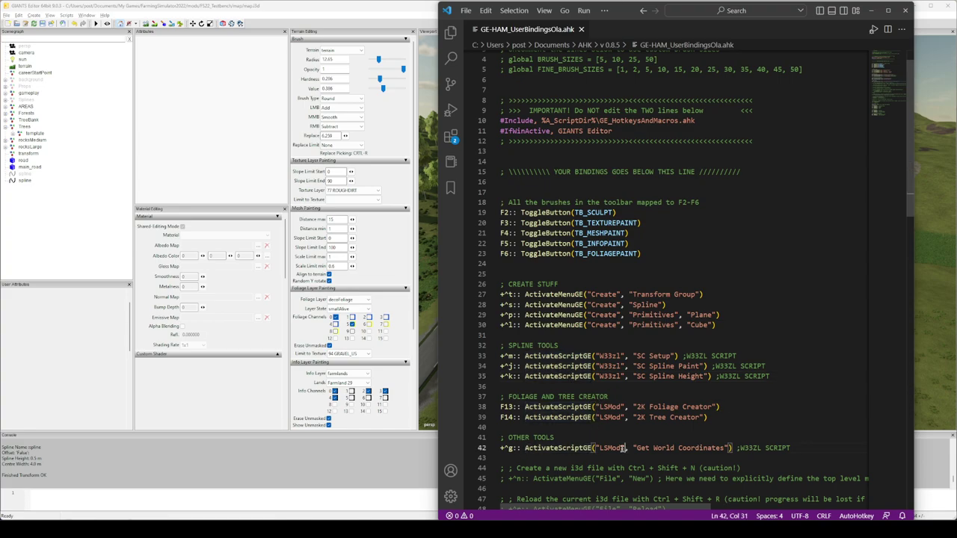
left_click(723, 448)
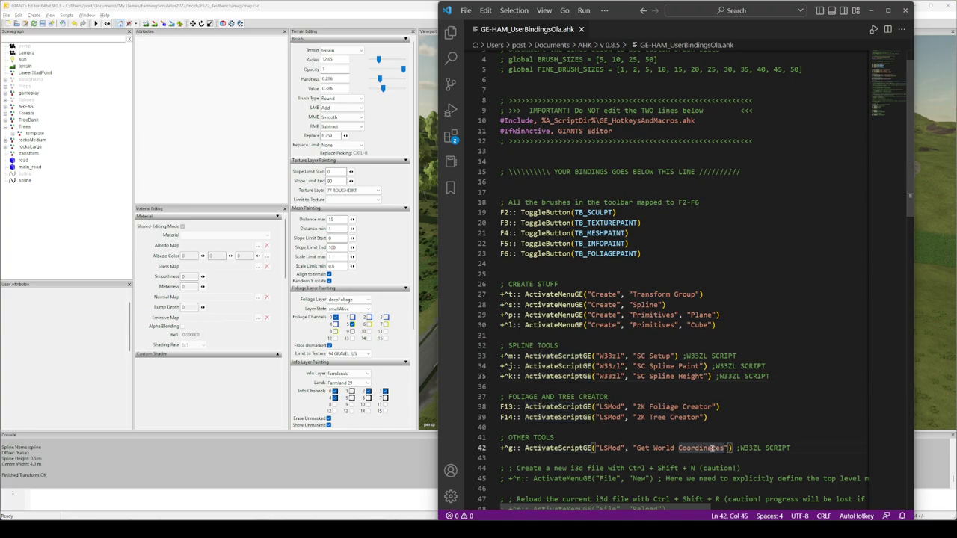
left_click_drag(792, 448, 492, 448)
key("ctrl+c")
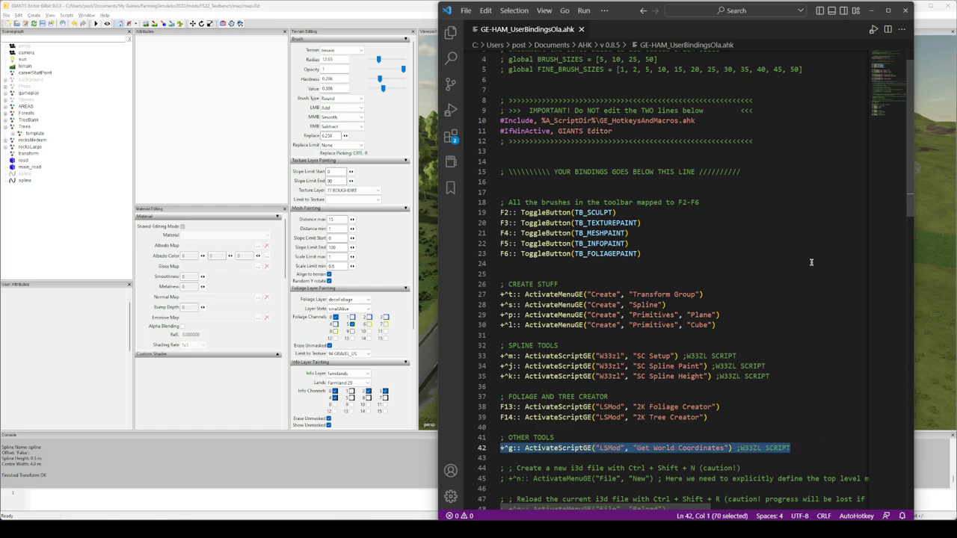
- Paste the copied binding below the 2K Tree Creator entry in the AHP bindings, separated by a blank line
scroll(883, 92, "down", 5)
left_click_drag(883, 93, 880, 120)
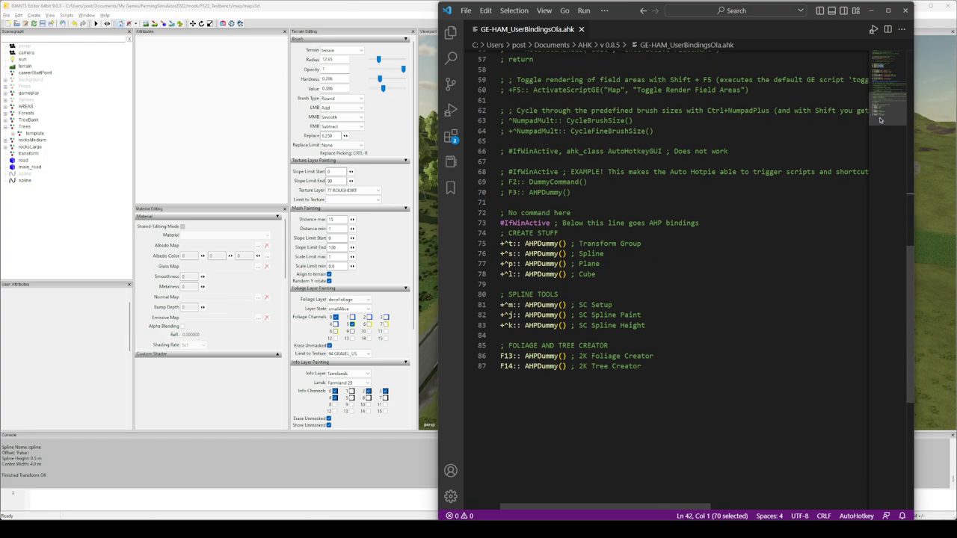
left_click(665, 368)
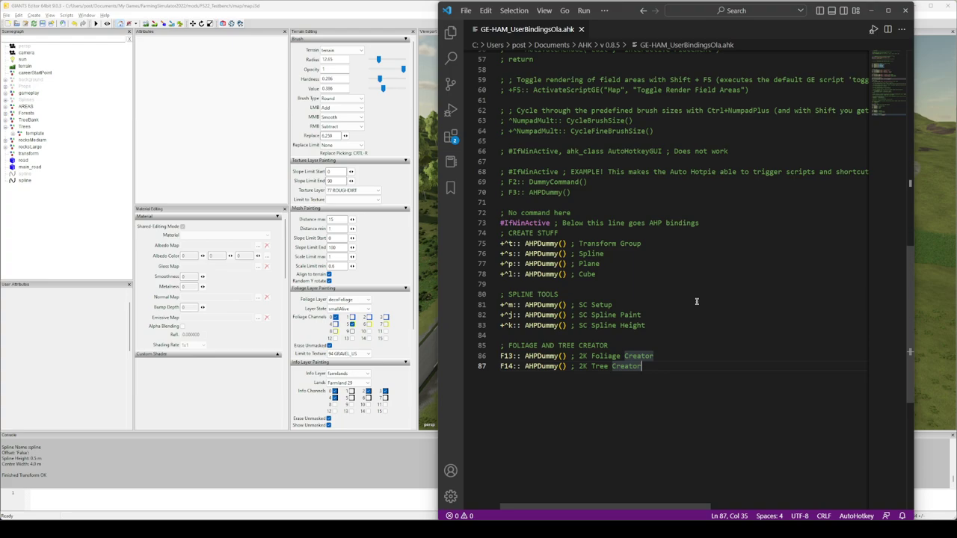
scroll(660, 305, "up", 3)
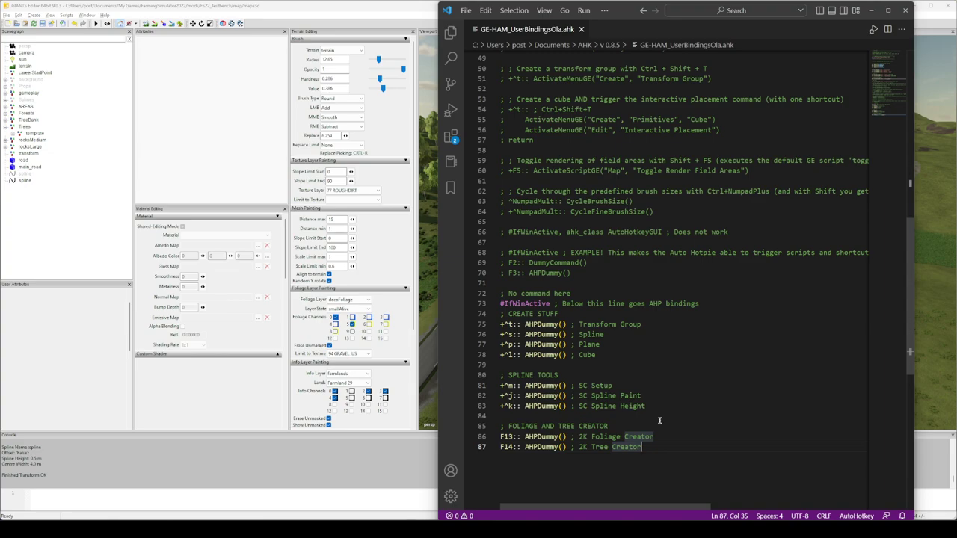
key("Return")
key("Return")
key("ctrl+v")
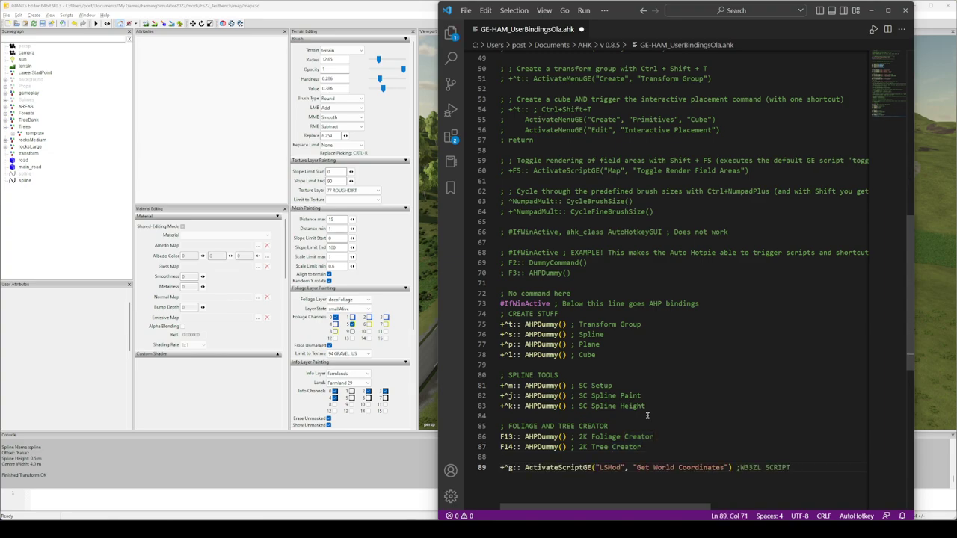
- Replace the function name in the pasted binding on line 89 with AHPDummy
double_click(544, 446)
key("ctrl+c")
double_click(555, 468)
key("ctrl+v")
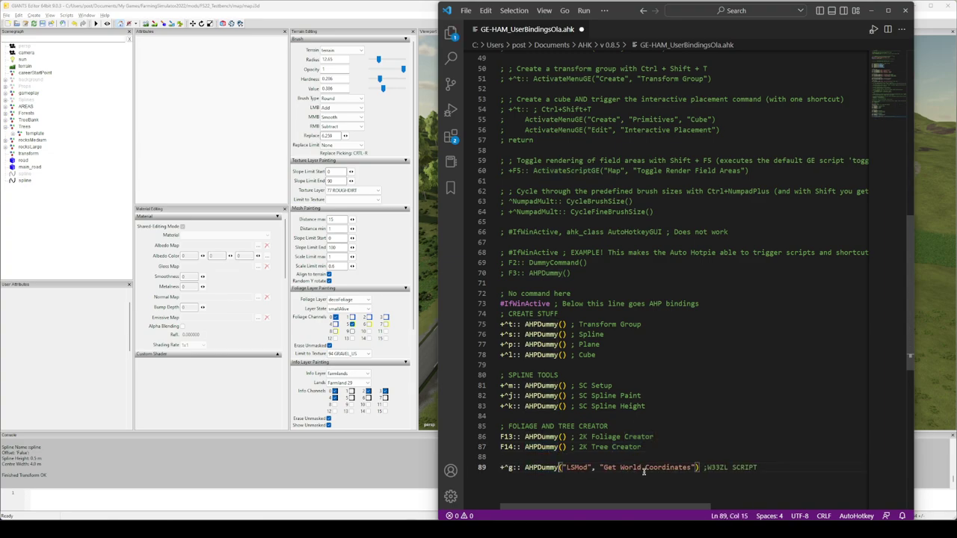
- Remove the arguments from the AHPDummy call on line 89, save the bindings file and reload the AutoHotkey script
key("ctrl+s")
left_click_drag(566, 467, 697, 468)
key("BackSpace")
key("BackSpace")
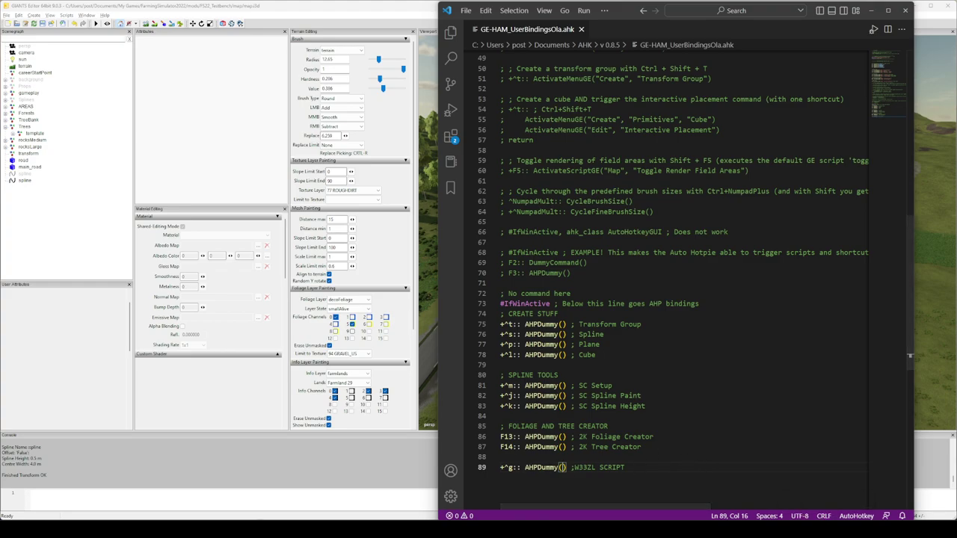
right_click(816, 523)
left_click(830, 488)
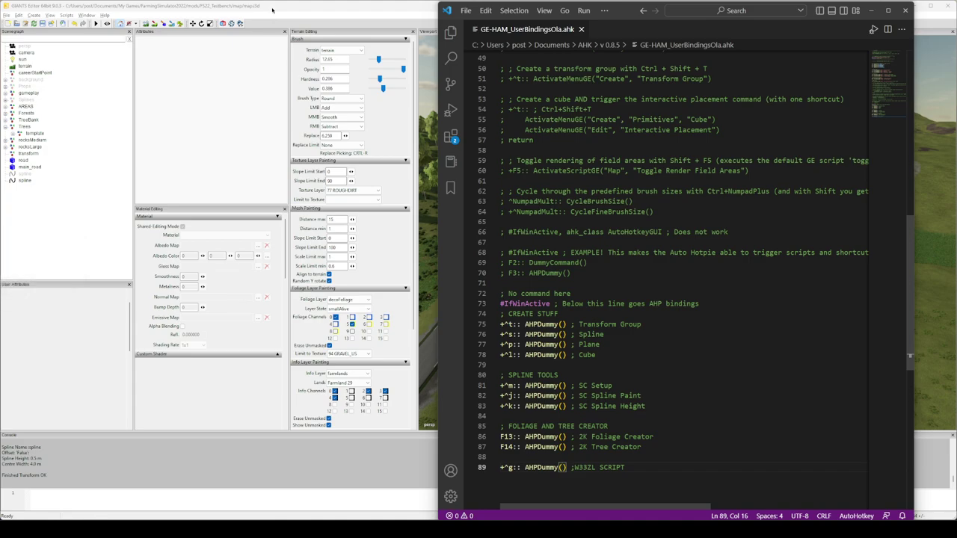
- Return to GIANTS Editor, select the spline and run Get World Coord from the pie menu
left_click(301, 7)
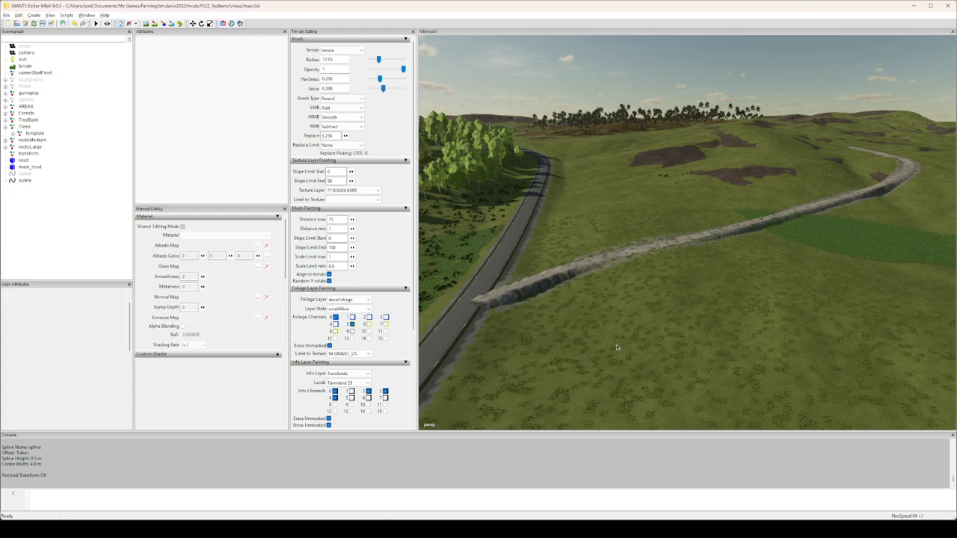
left_click(25, 183)
right_click(621, 219)
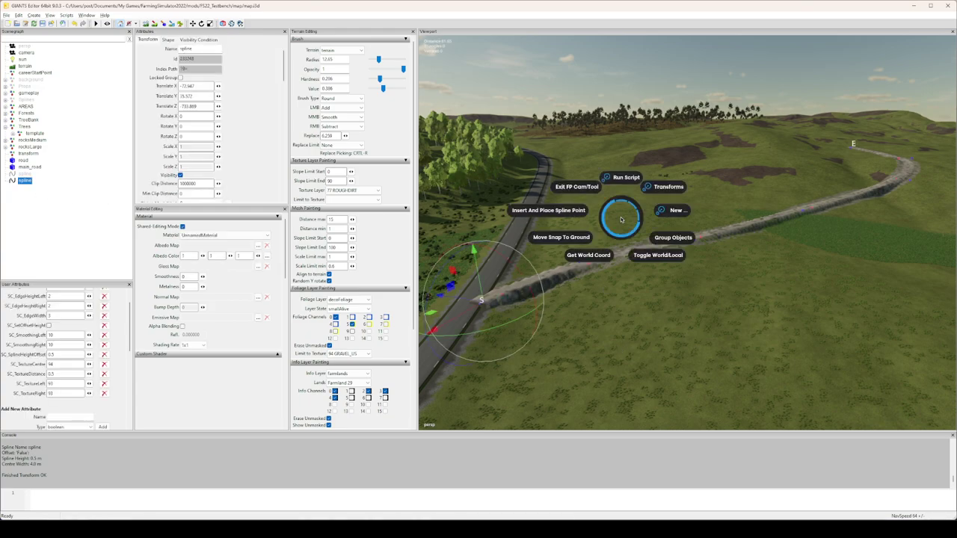
left_click(601, 251)
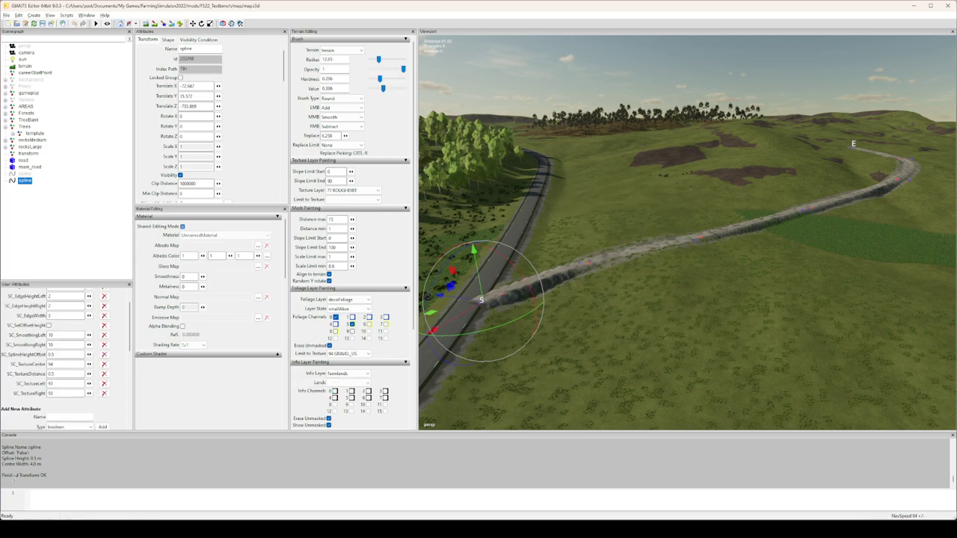
- Highlight the spline's position and rotation output in the console
mouse_move(161, 476)
left_mouse_down()
mouse_move(21, 475)
mouse_move(148, 475)
left_mouse_up()
left_click(61, 216)
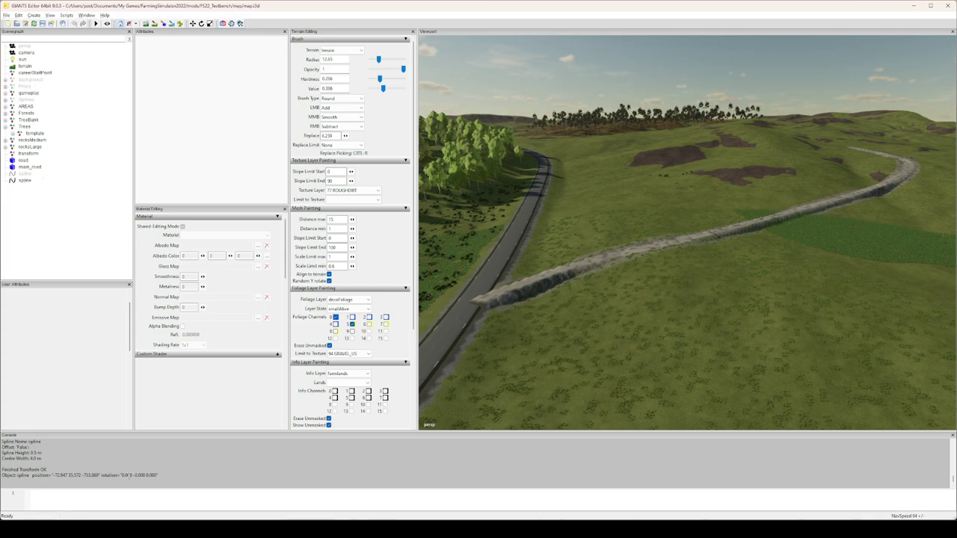
left_click_drag(166, 475, 31, 476)
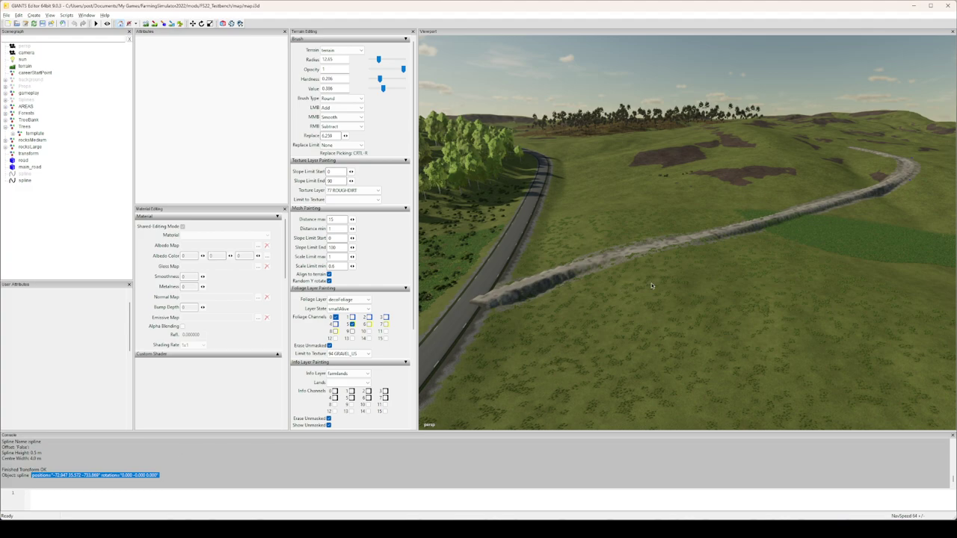
middle_click_drag(706, 255, 653, 307, "alt")
left_click_drag(654, 307, 624, 338, "alt")
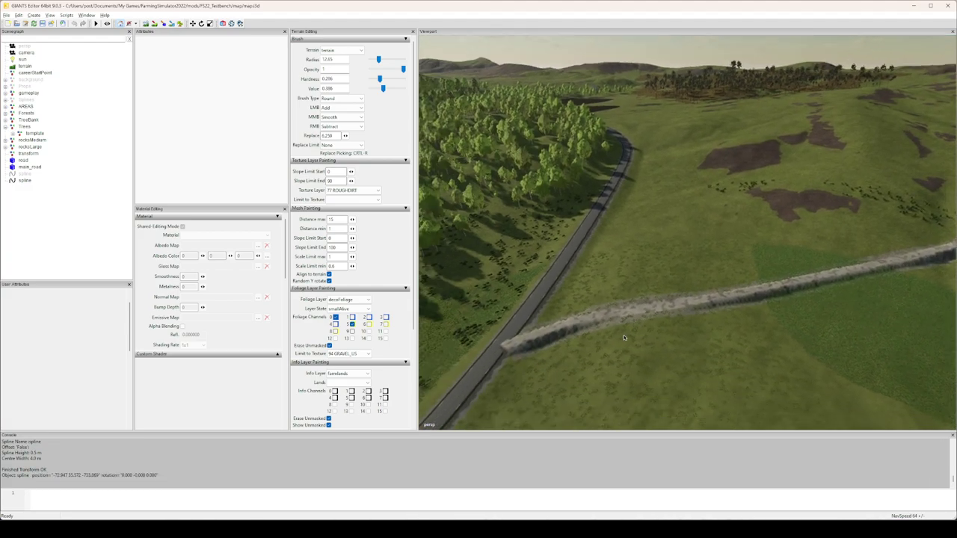
scroll(611, 319, "down", 5)
middle_click_drag(693, 305, 646, 337, "alt")
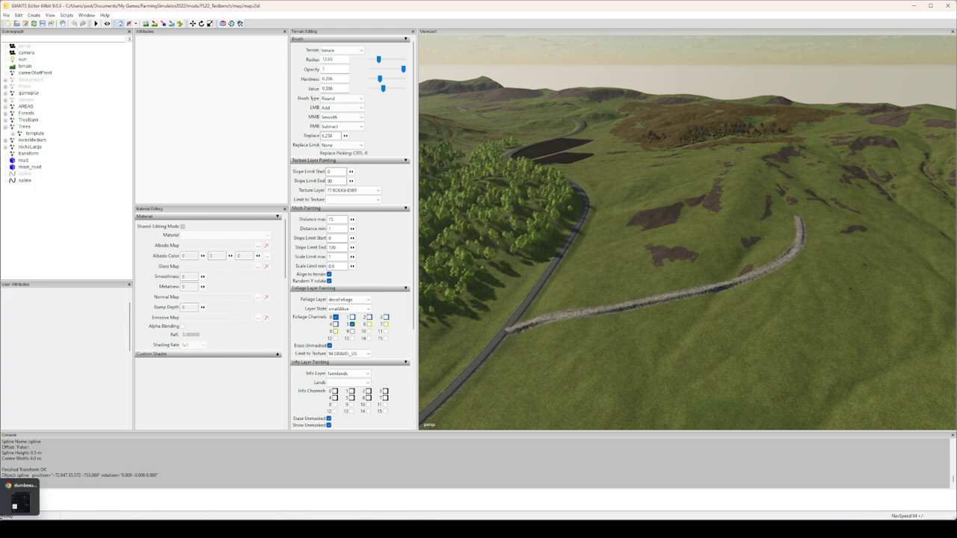
- Switch to the browser and view the GitHub pages of AutoHotPie and GE-Hotkeys-and-Macros
left_click(15, 501)
left_click(54, 529)
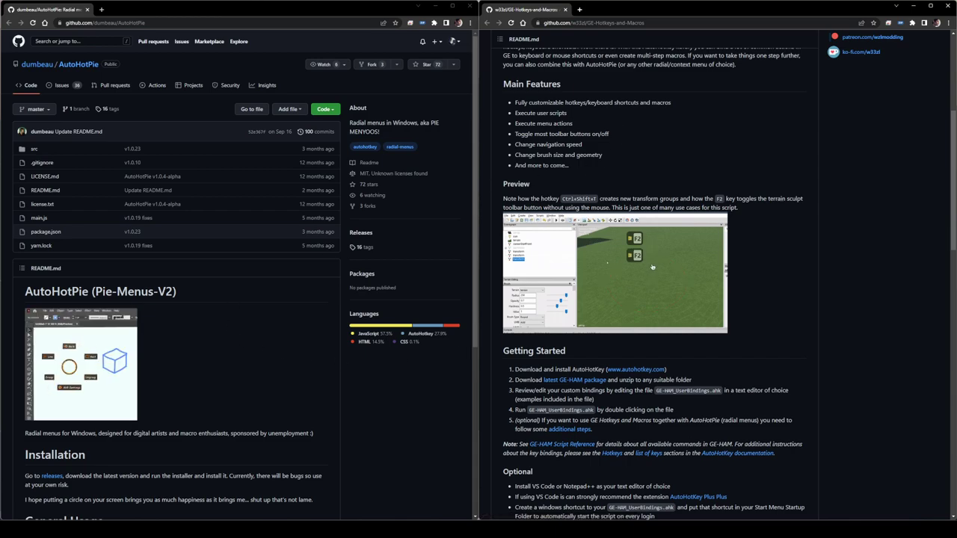
scroll(581, 262, "up", 5)
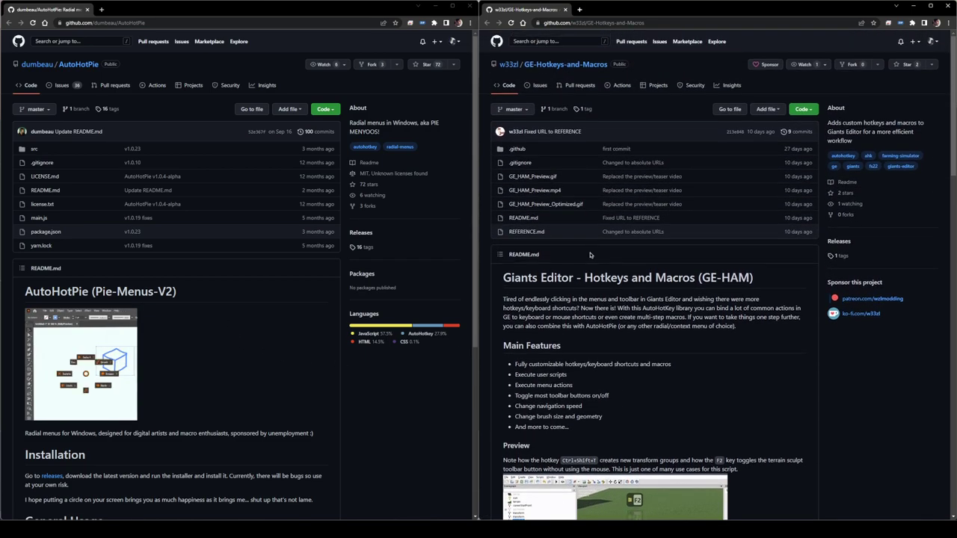